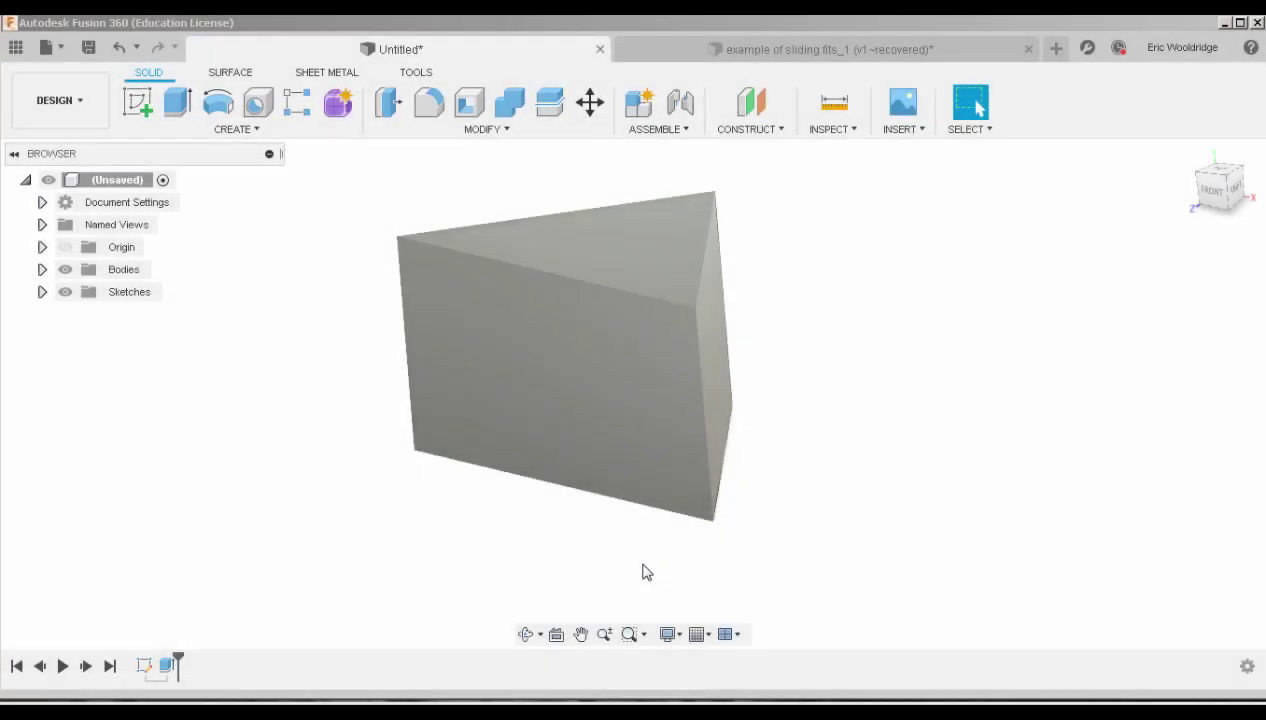
shift+middle_drag(658, 435, 833, 517)
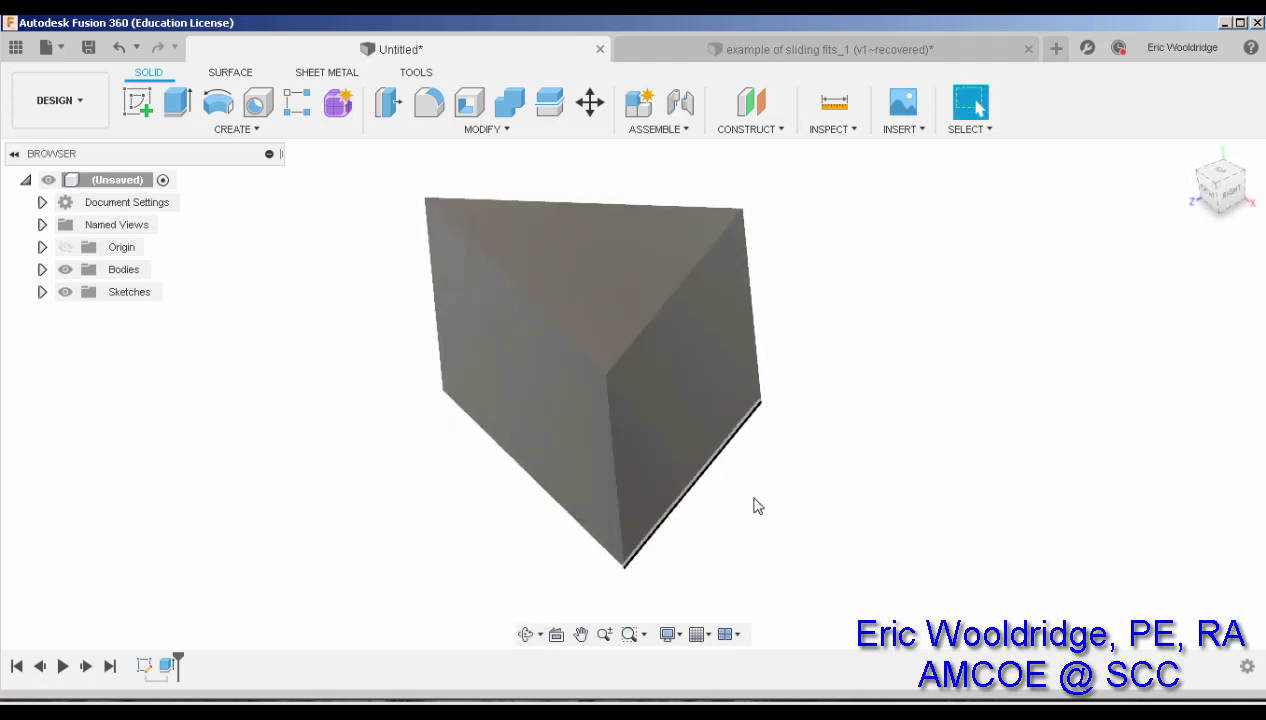
shift+middle_drag(752, 506, 675, 492)
mouse_move(727, 378)
shift+middle_down()
mouse_move(545, 237)
mouse_move(511, 418)
mouse_move(746, 387)
shift+middle_up()
shift+middle_drag(703, 293, 785, 502)
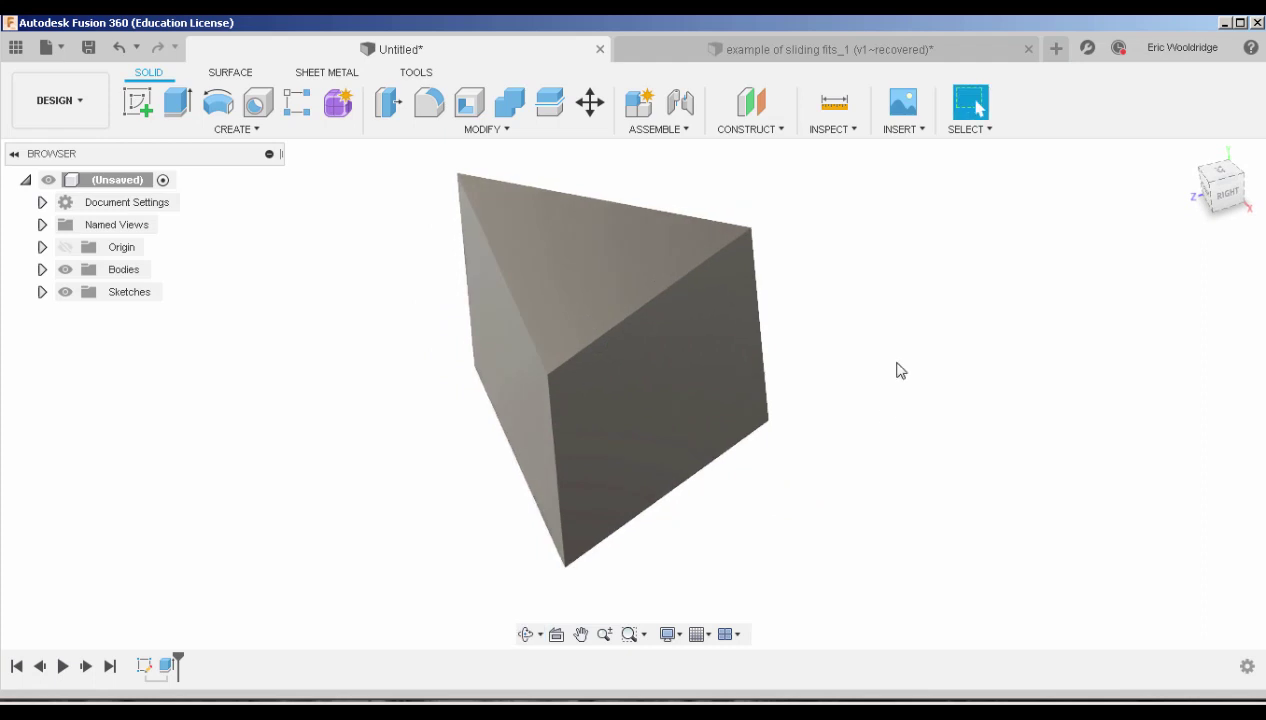
middle_drag(884, 345, 826, 446)
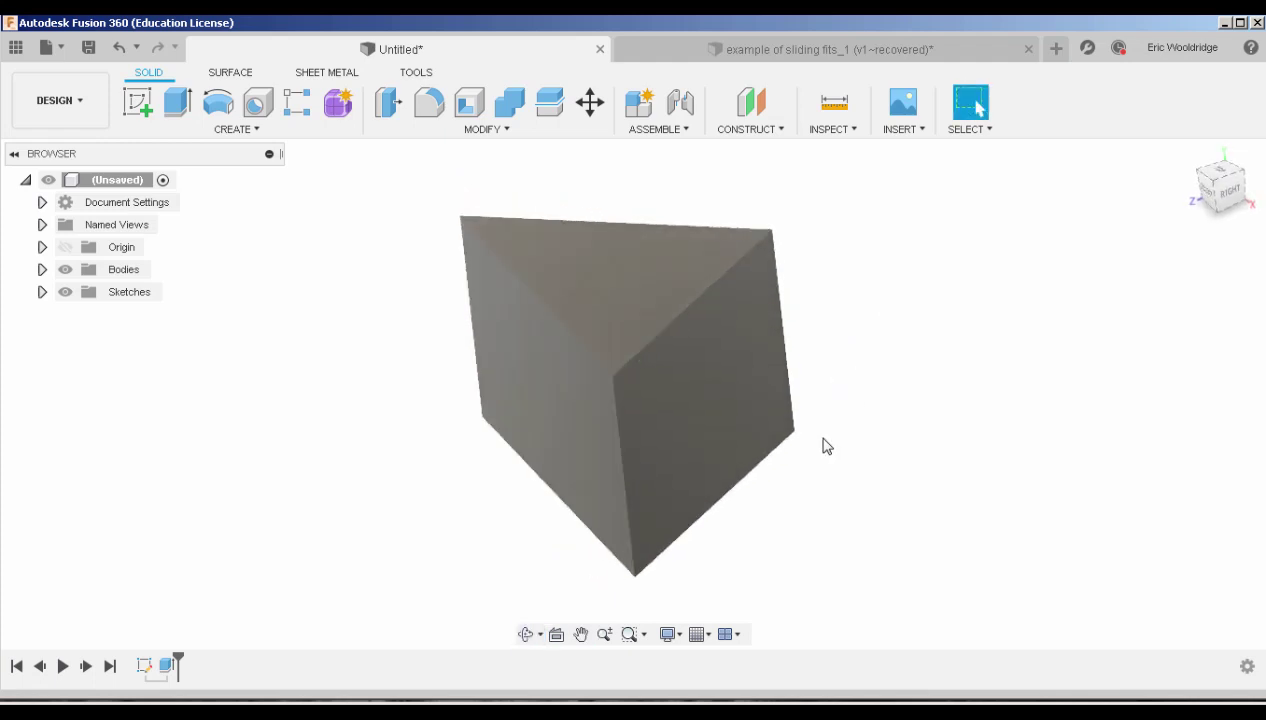
Display the triangular prism in the Wireframe visual style, followed by Shaded with Hidden Edges
click(670, 642)
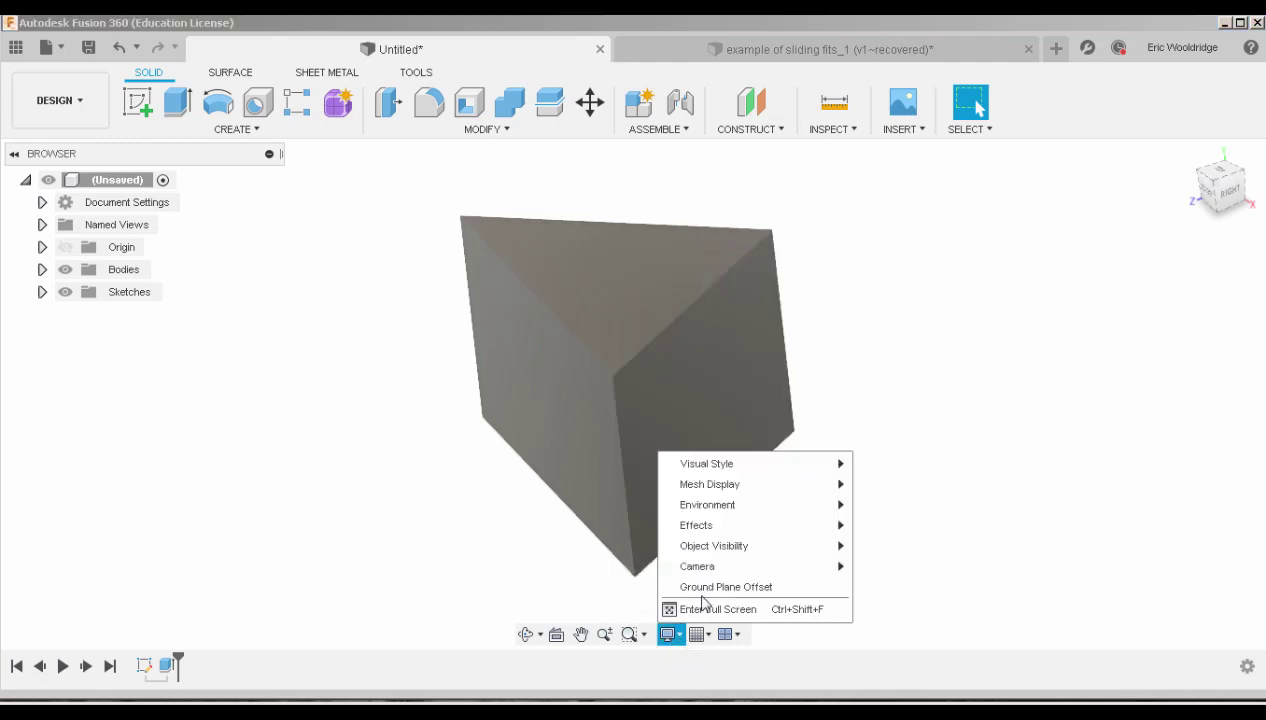
mouse_move(766, 474)
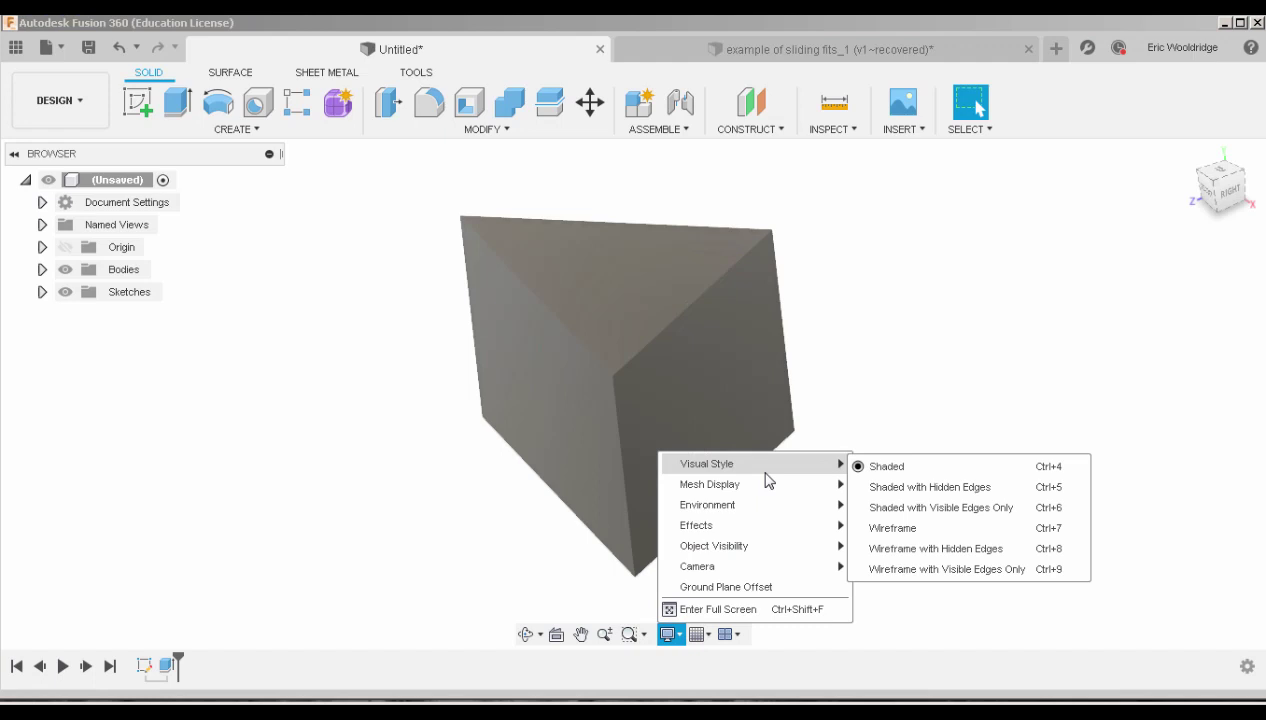
click(885, 528)
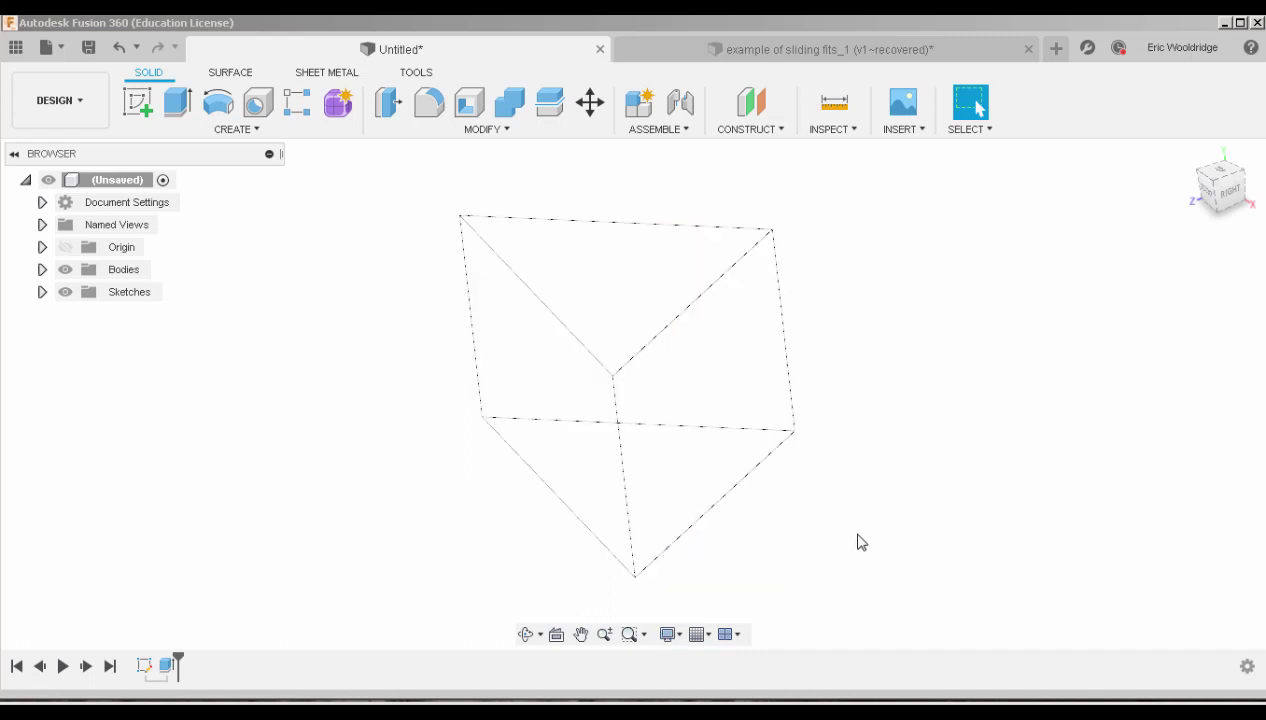
click(671, 637)
click(899, 486)
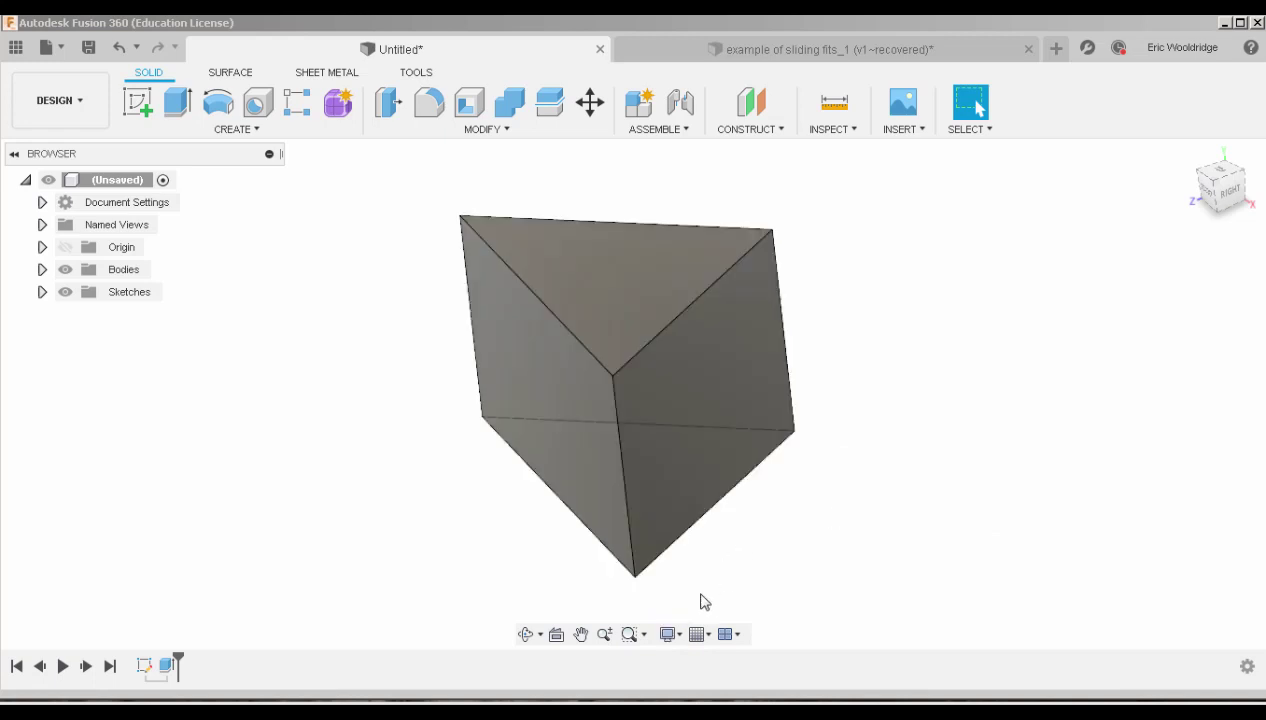
Display the prism as Wireframe with Hidden Edges, followed by Wireframe with Visible Edges Only
click(668, 634)
mouse_move(814, 469)
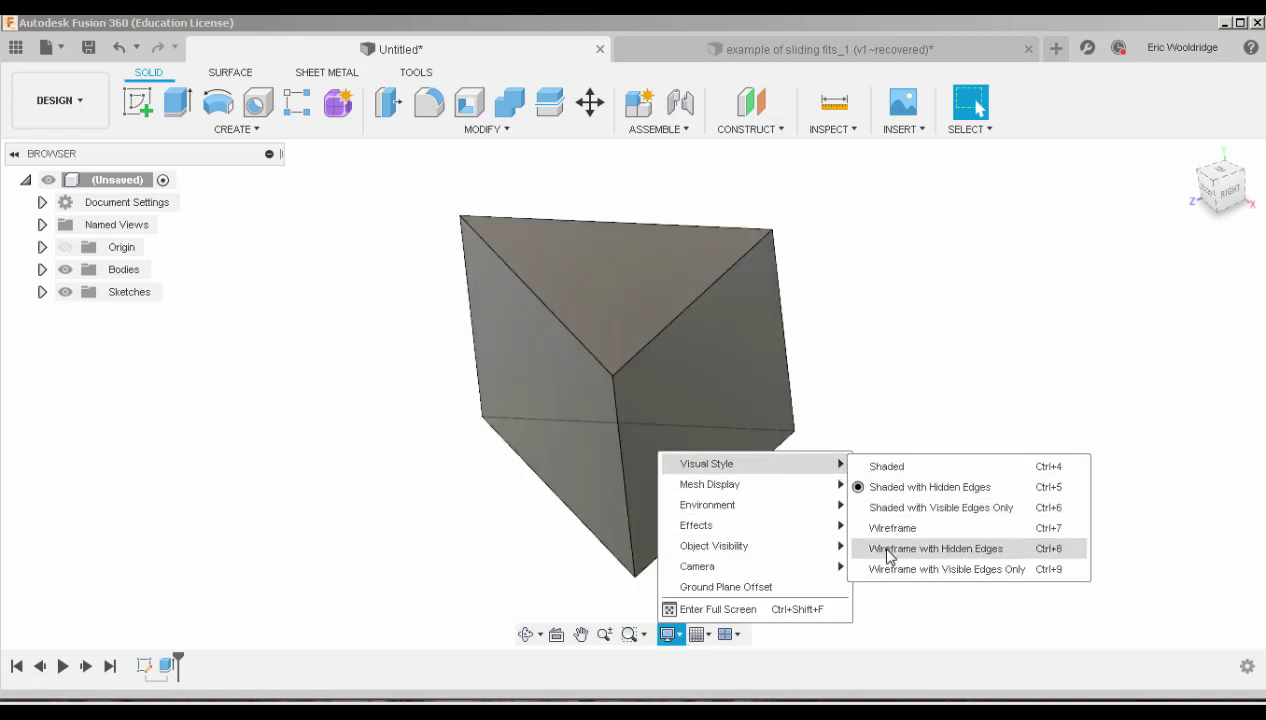
click(886, 556)
click(668, 634)
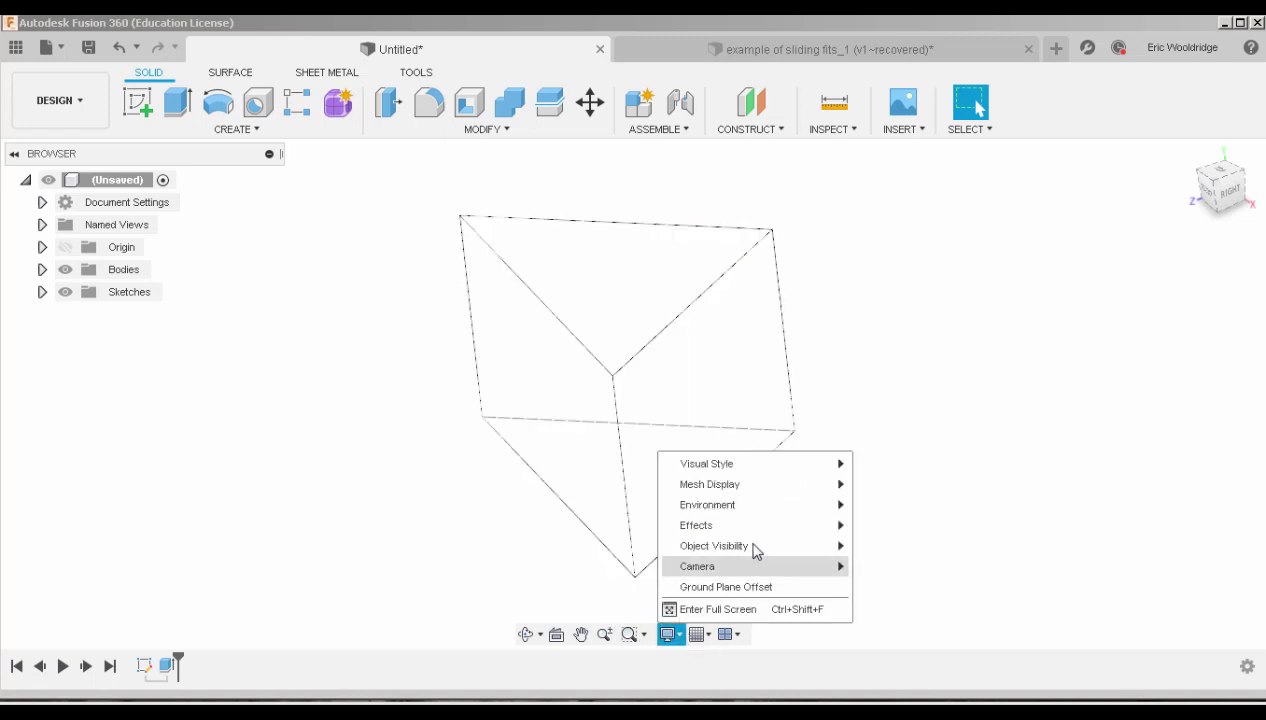
mouse_move(748, 470)
click(893, 570)
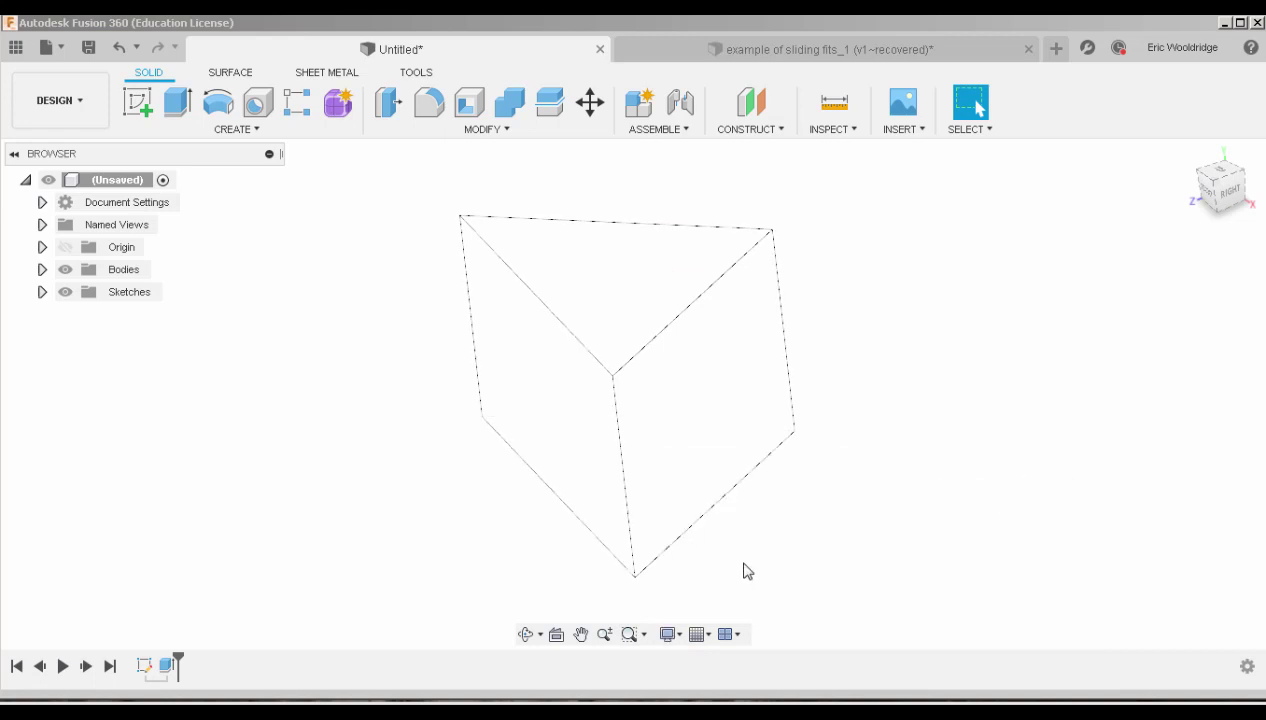
Return the prism's visual style to plain Shaded
click(667, 636)
mouse_move(749, 466)
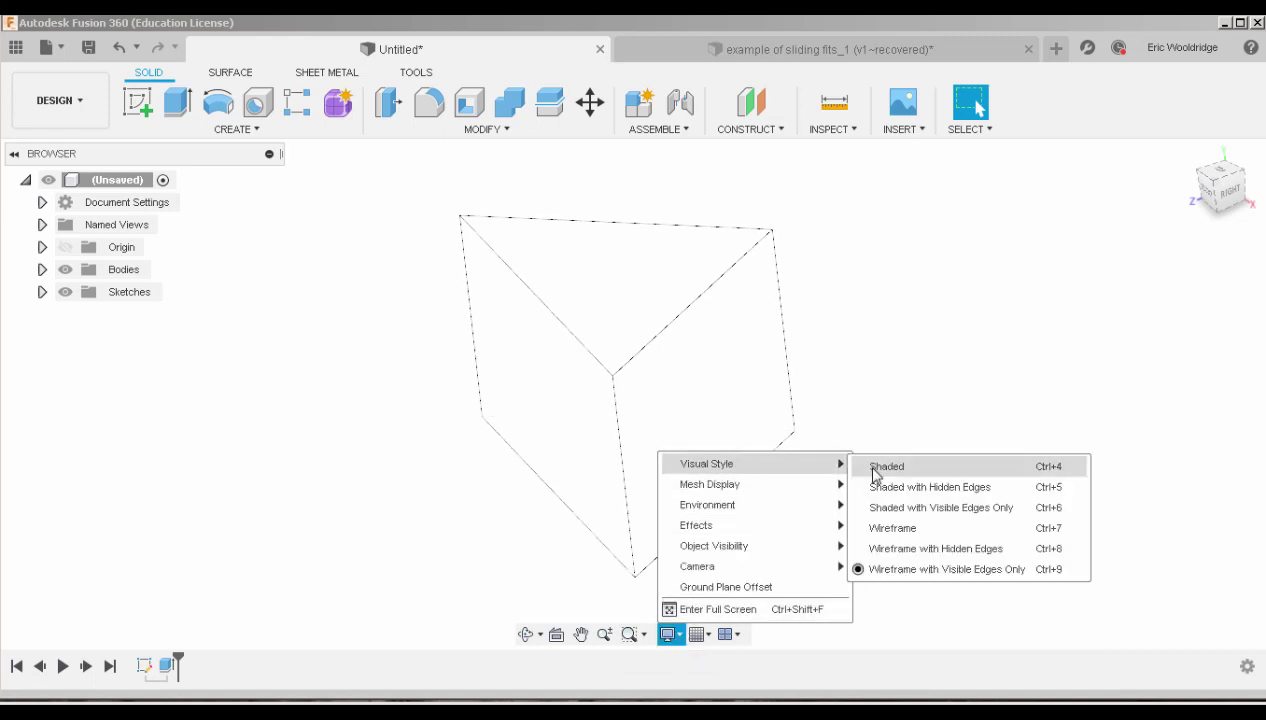
click(1046, 537)
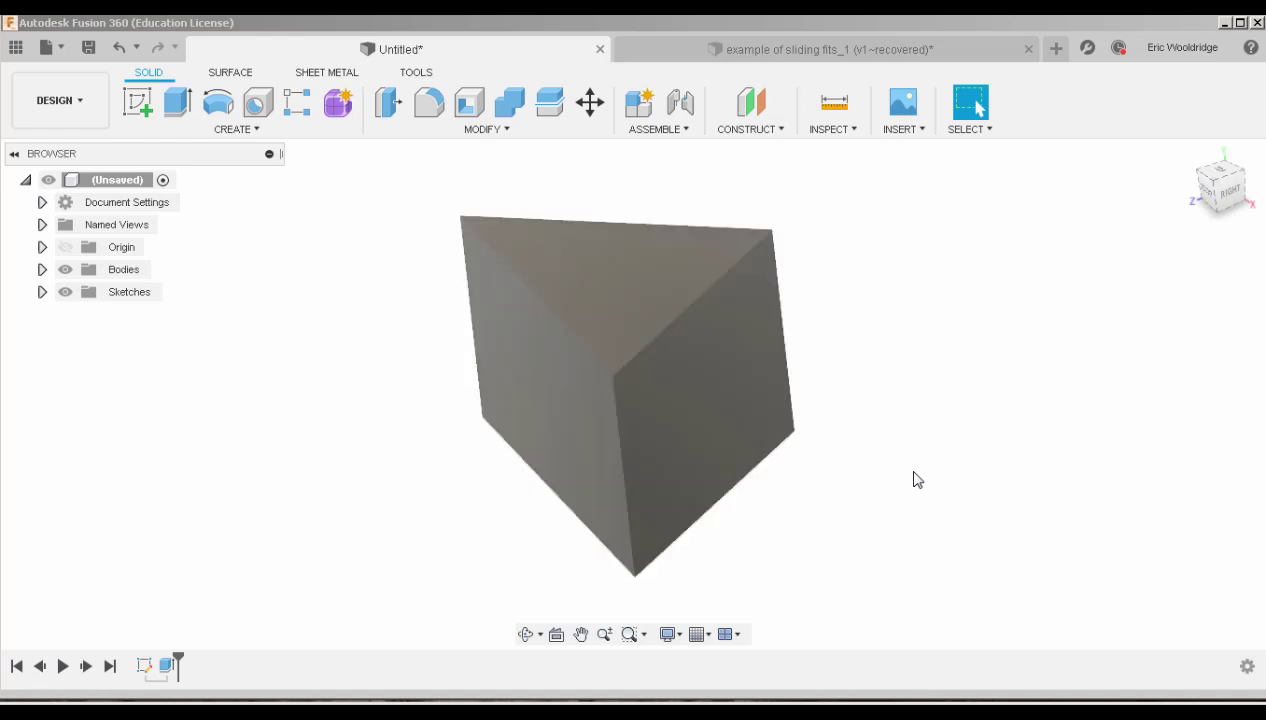
Set the visual style to Wireframe and inspect the prism's edges from several angles
mouse_move(779, 453)
shift+middle_down()
mouse_move(780, 401)
mouse_move(752, 441)
mouse_move(769, 447)
shift+middle_up()
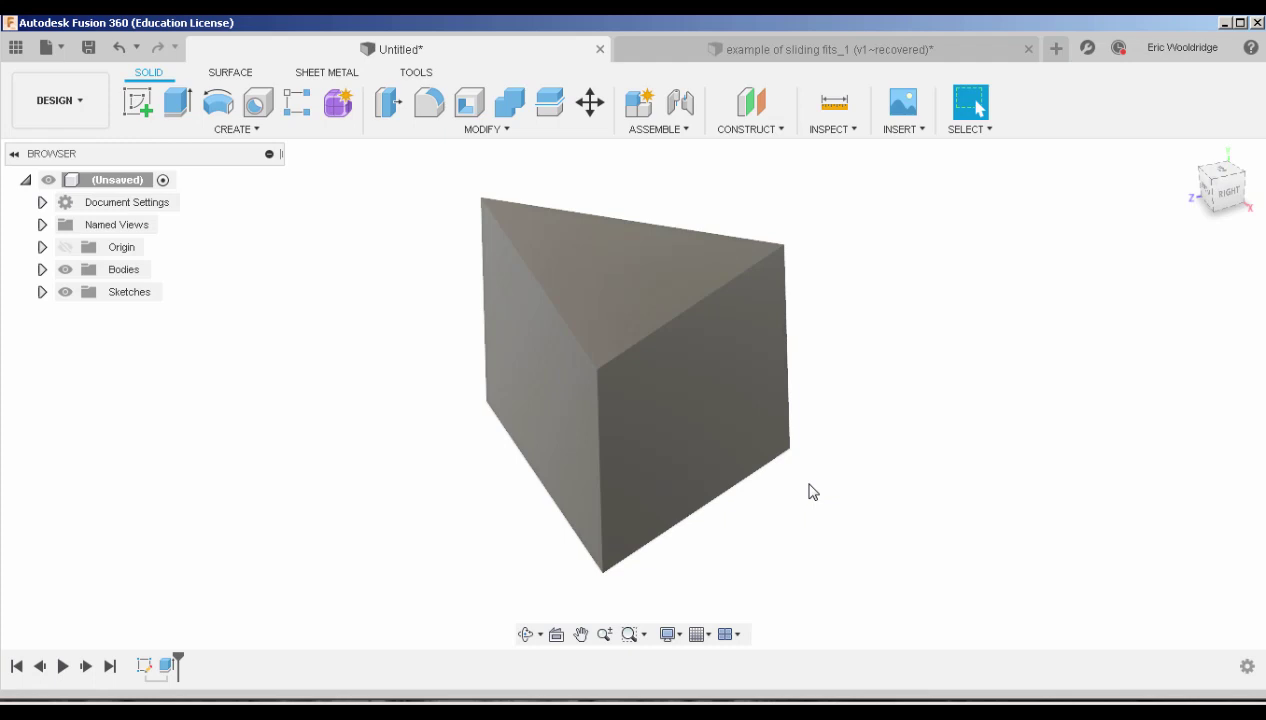
scroll(665, 430, up, 3)
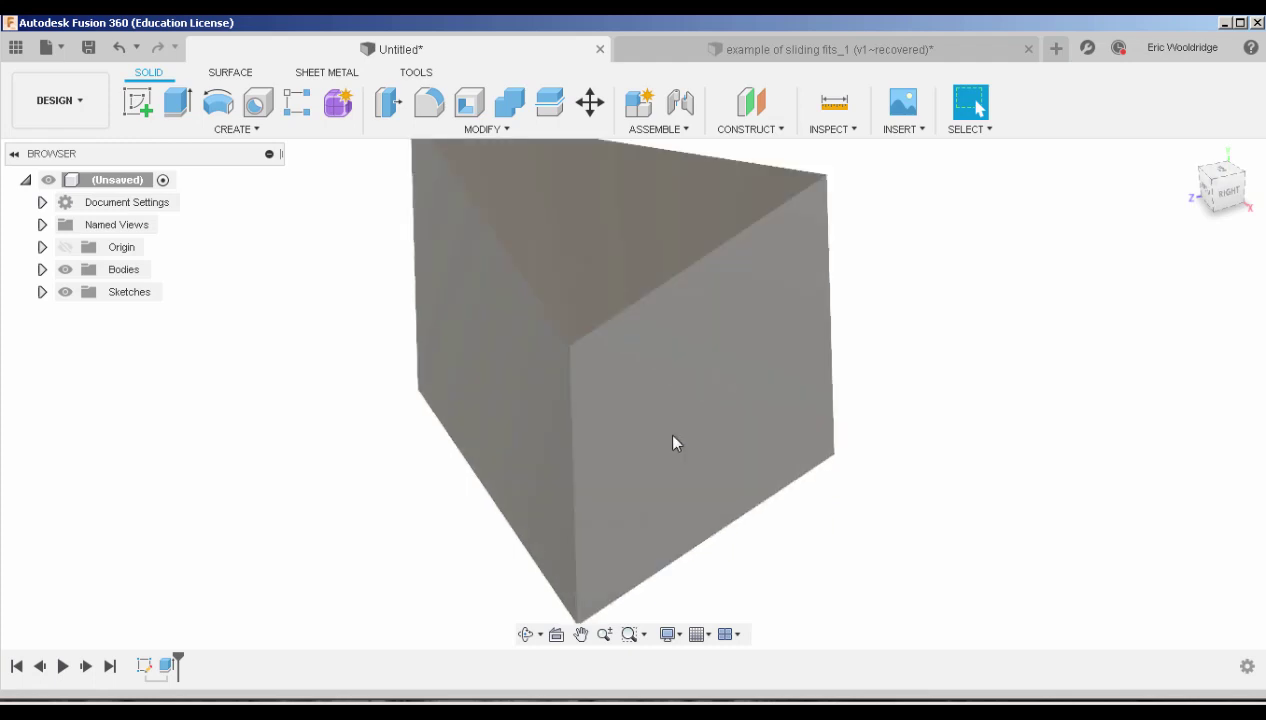
middle_drag(688, 380, 715, 446)
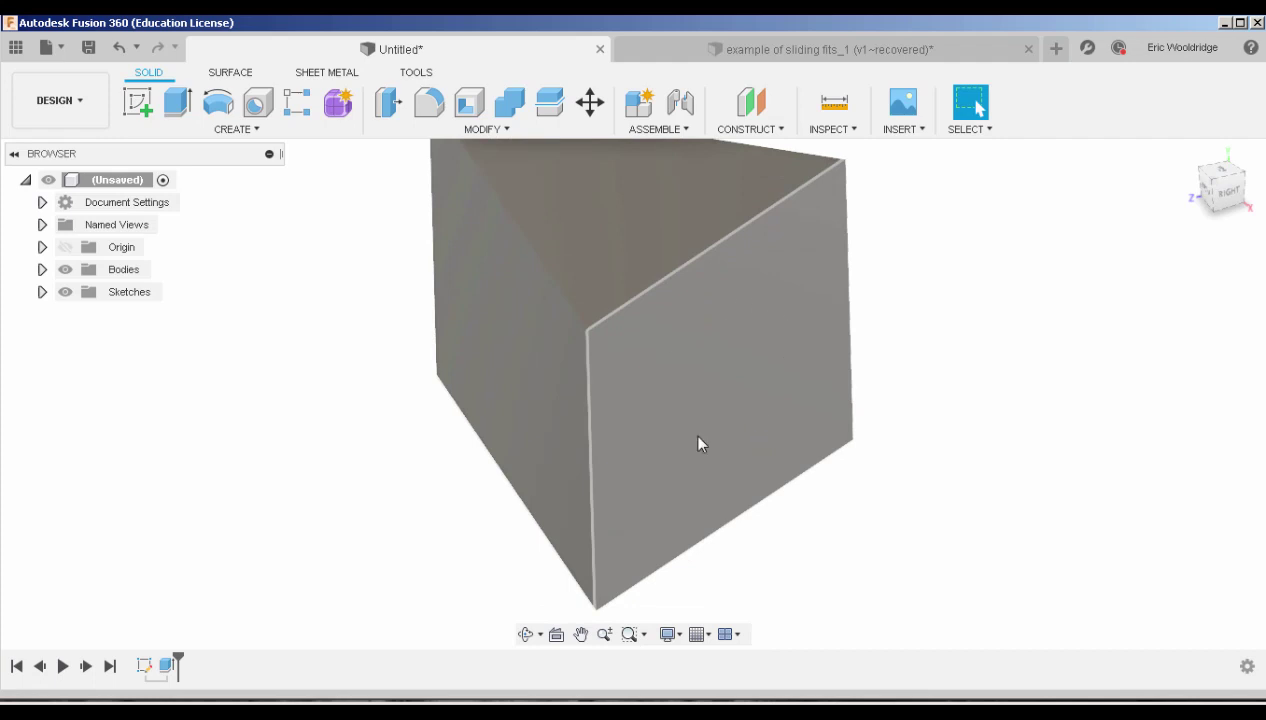
click(668, 634)
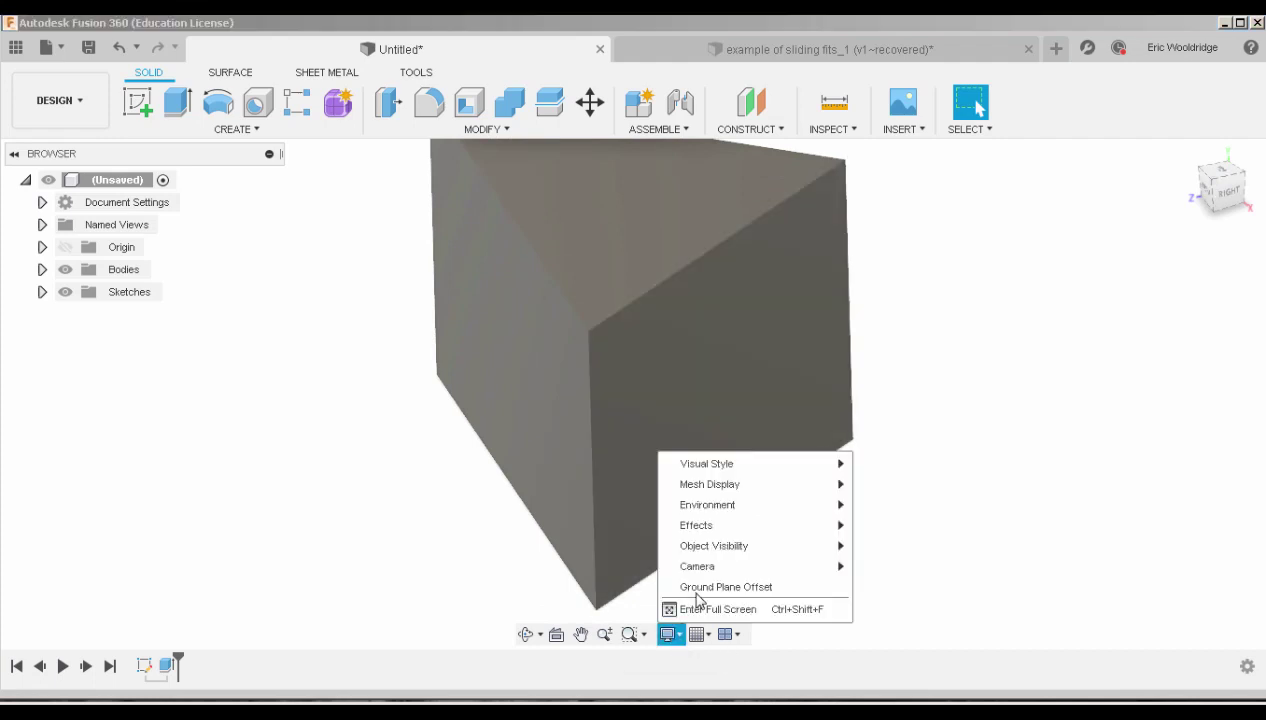
mouse_move(755, 466)
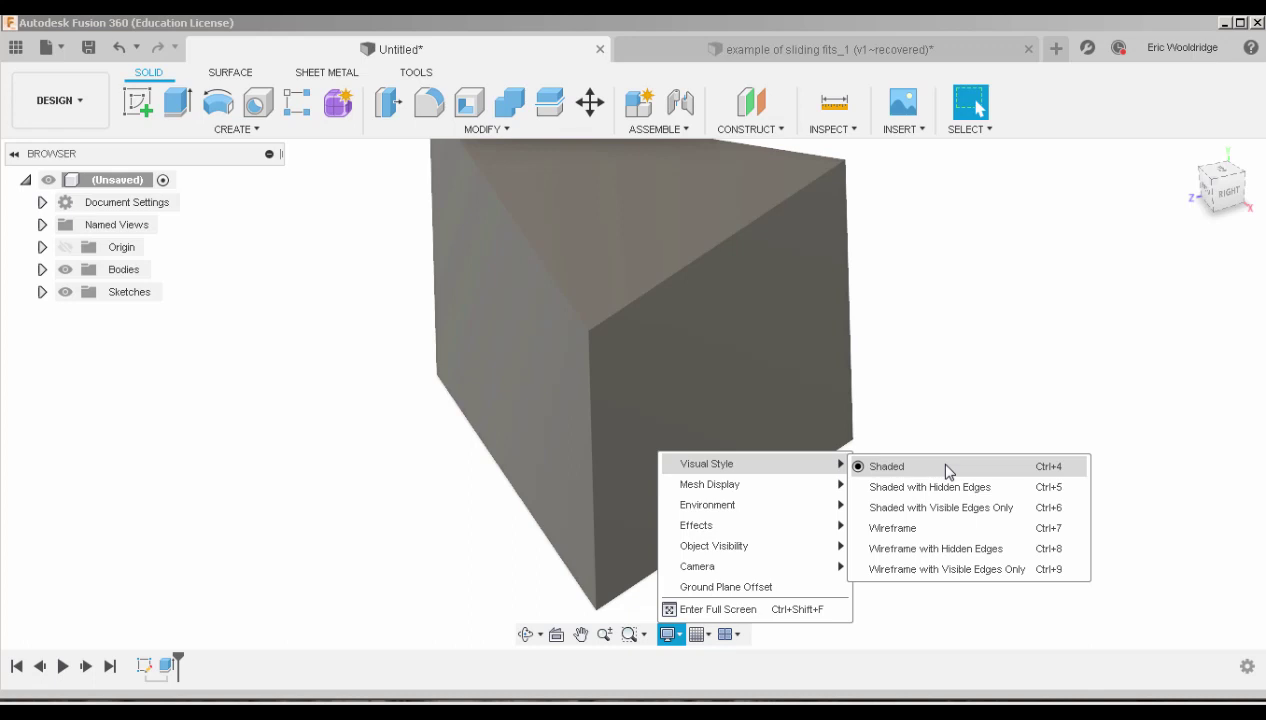
click(936, 527)
shift+middle_drag(828, 464, 950, 367)
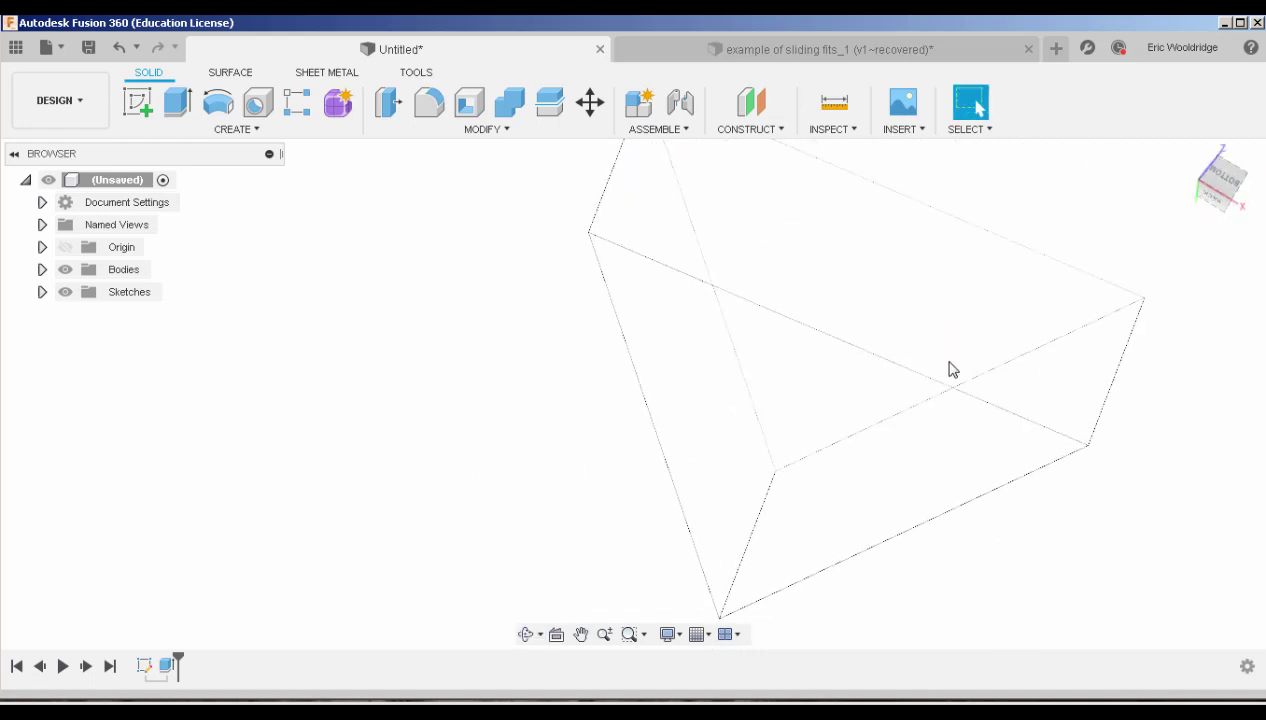
shift+middle_drag(757, 435, 766, 446)
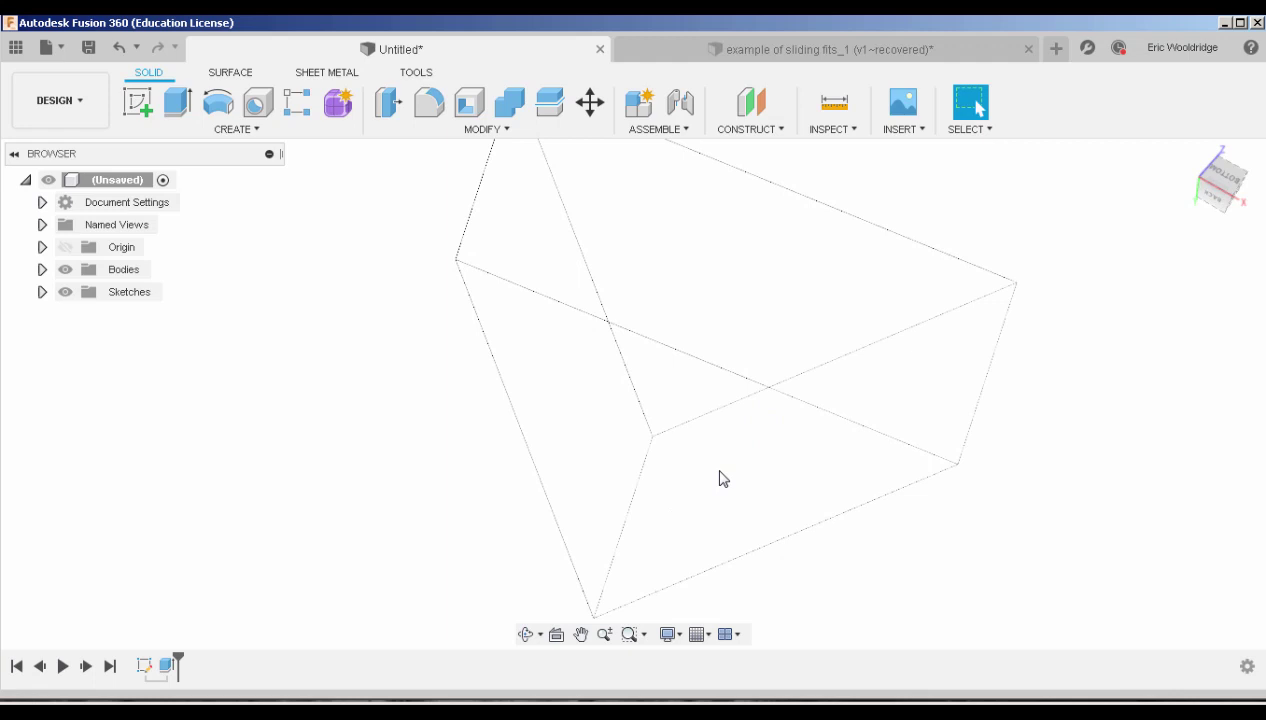
mouse_move(913, 503)
shift+middle_down()
mouse_move(899, 413)
mouse_move(912, 389)
mouse_move(887, 492)
mouse_move(947, 466)
mouse_move(904, 424)
mouse_move(961, 424)
mouse_move(955, 455)
shift+middle_up()
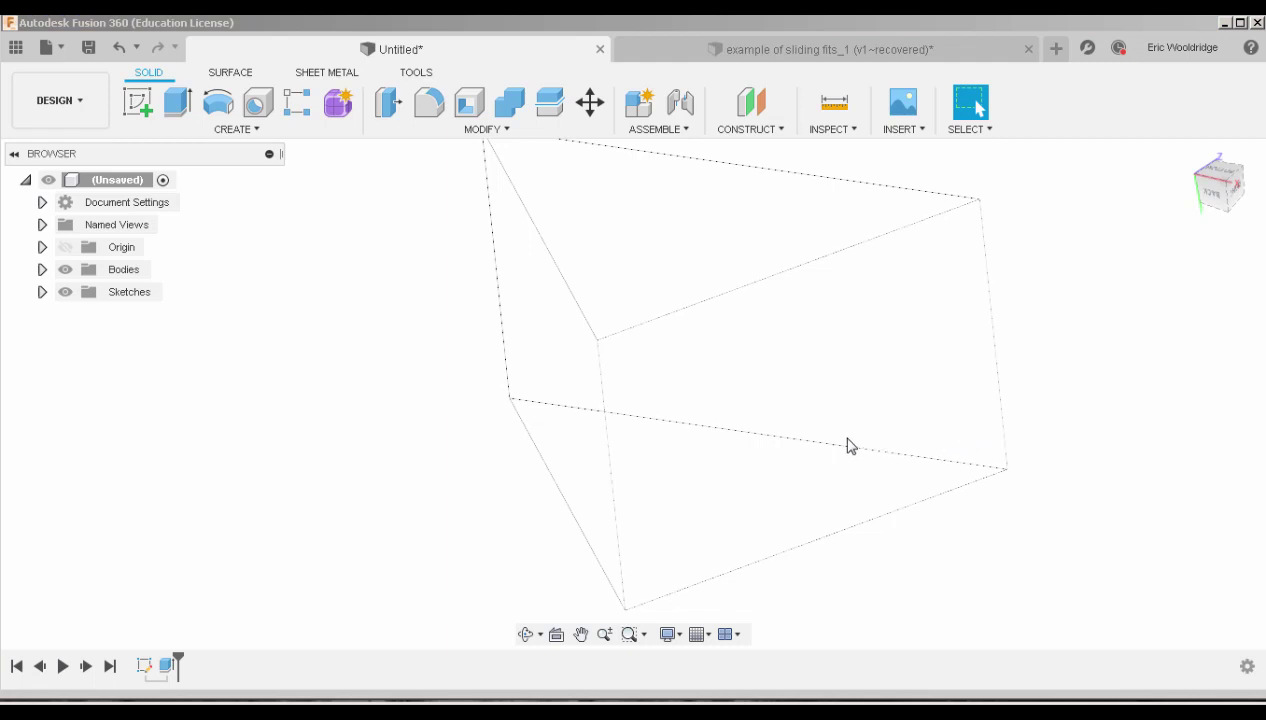
Return the prism to the Shaded visual style and set the display environment to Infinity Pool
shift+middle_drag(849, 445, 782, 484)
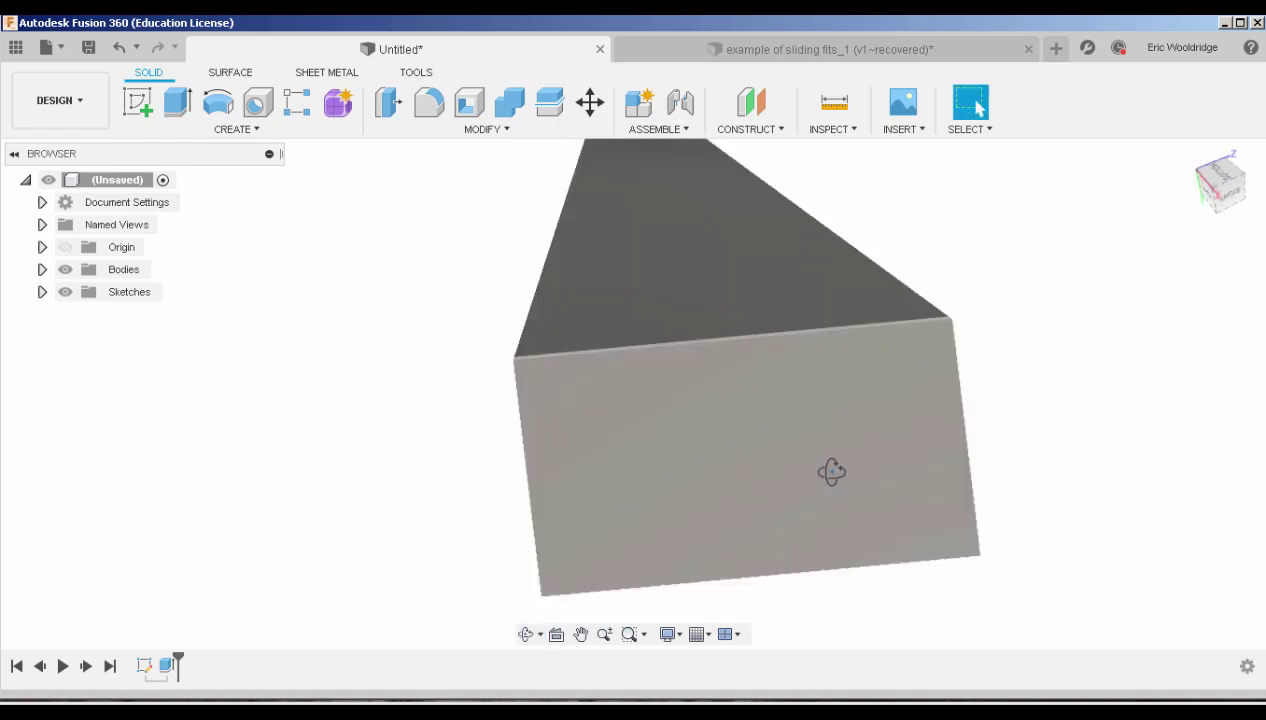
mouse_move(831, 472)
shift+middle_down()
mouse_move(910, 444)
mouse_move(955, 452)
mouse_move(952, 430)
mouse_move(869, 455)
mouse_move(757, 559)
shift+middle_up()
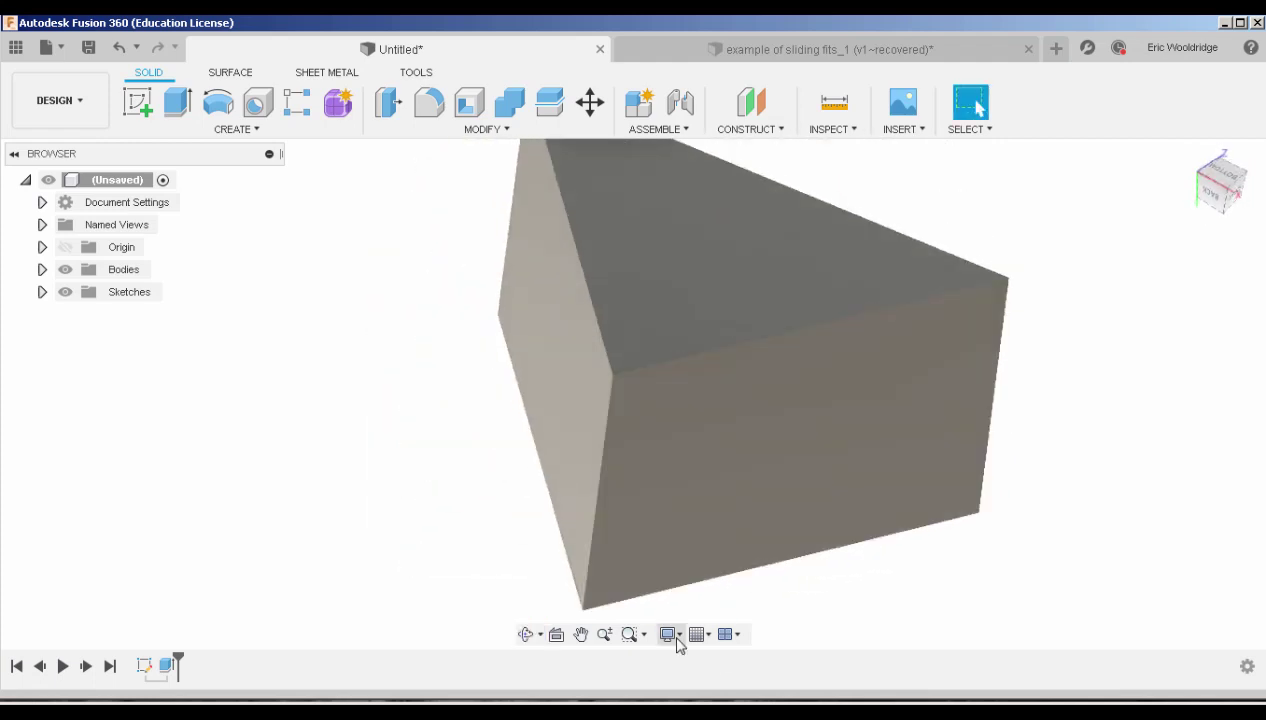
click(678, 636)
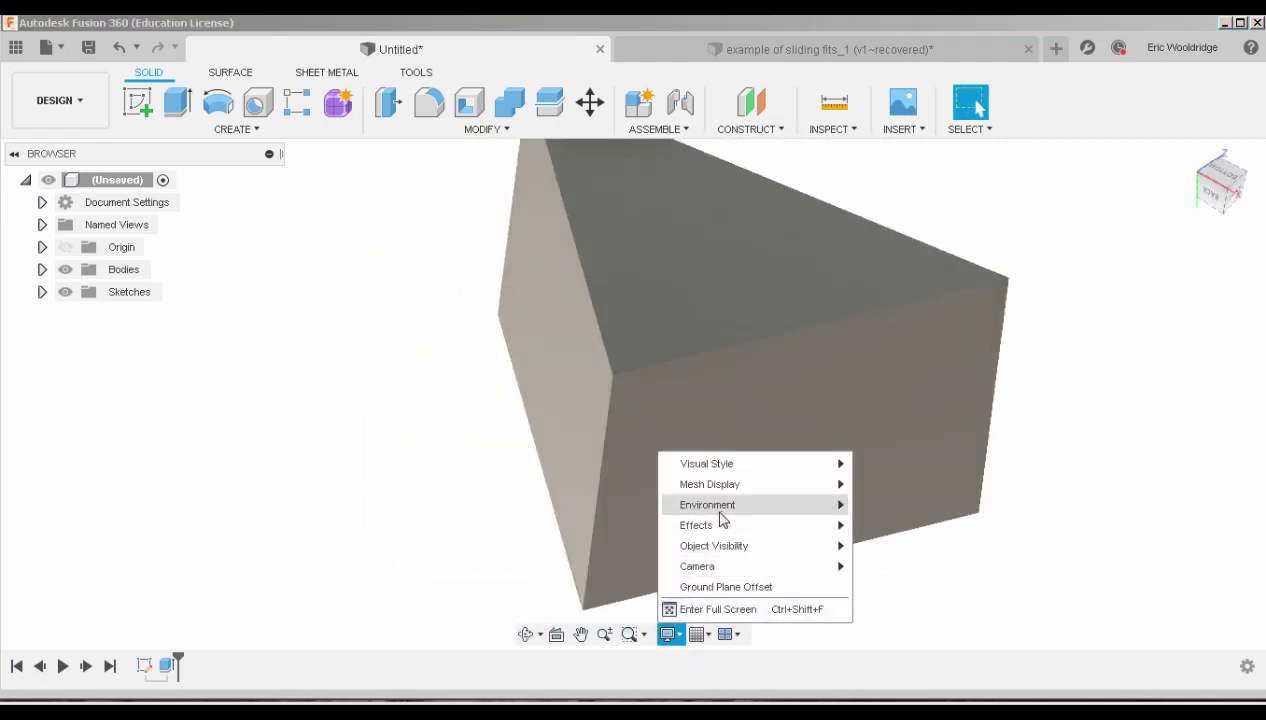
mouse_move(722, 506)
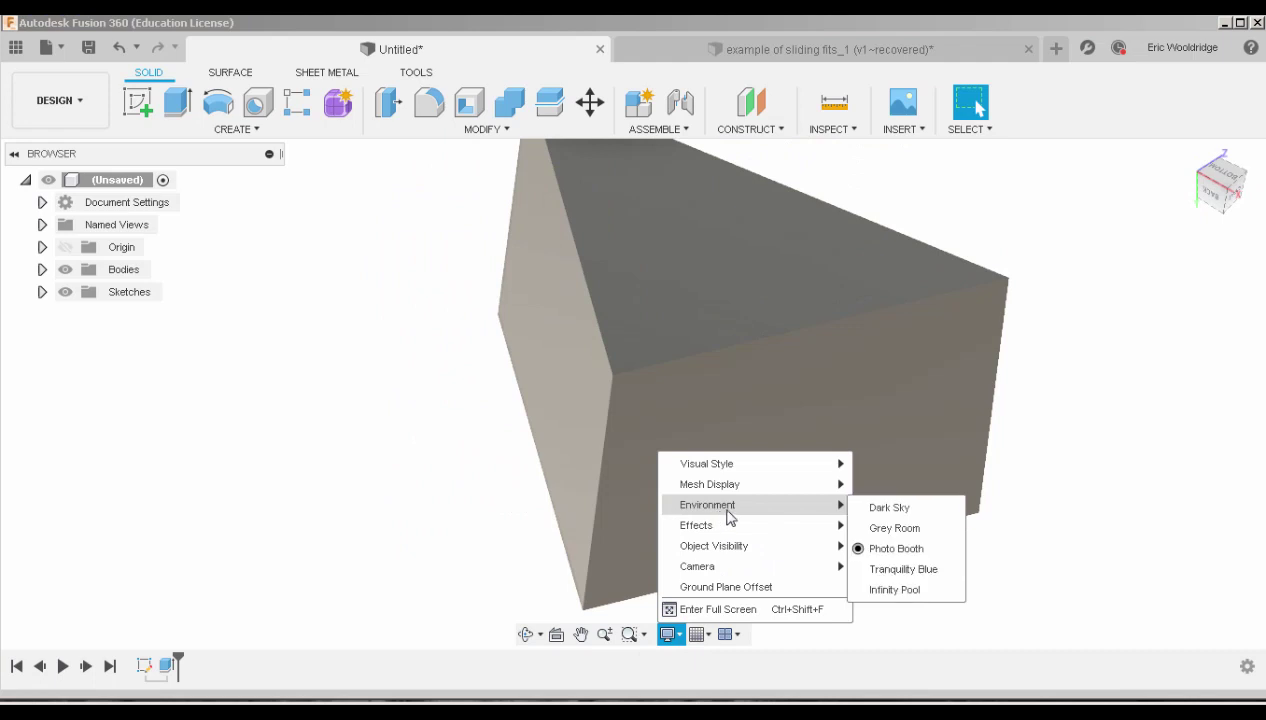
click(884, 591)
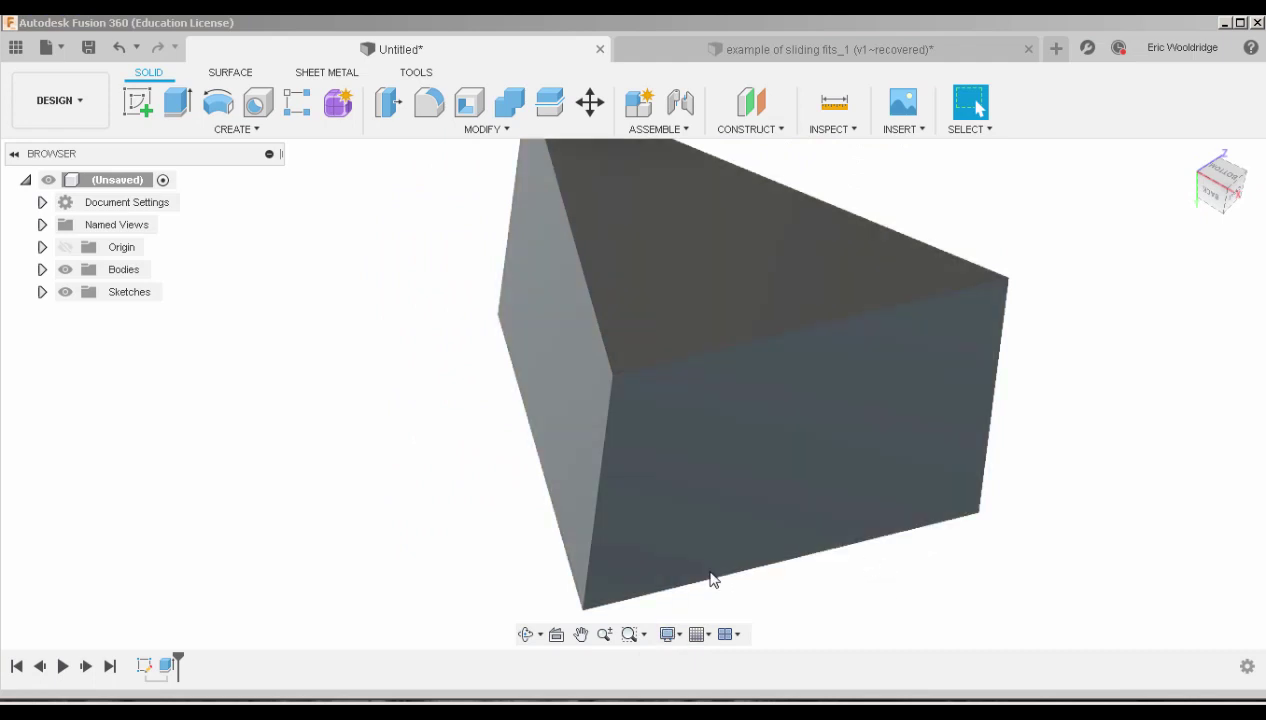
Set the display environment to Grey Room and view the prism against it from another angle
click(668, 634)
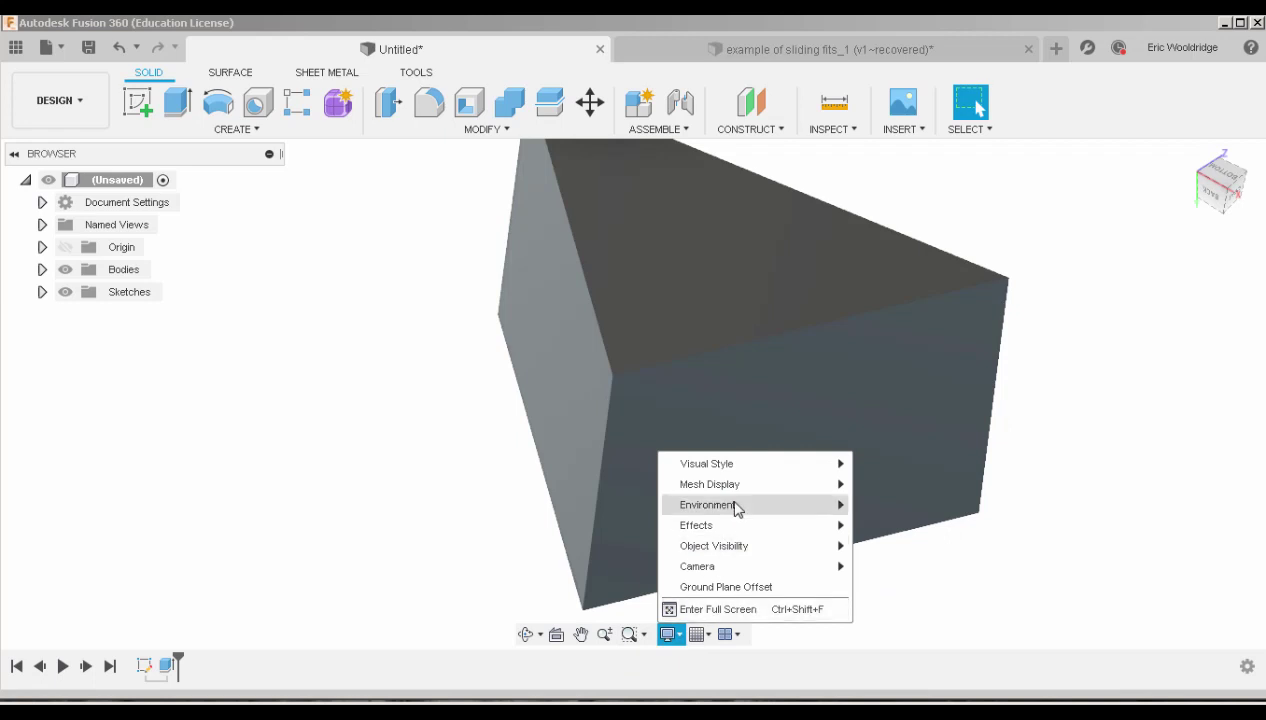
mouse_move(738, 505)
click(880, 527)
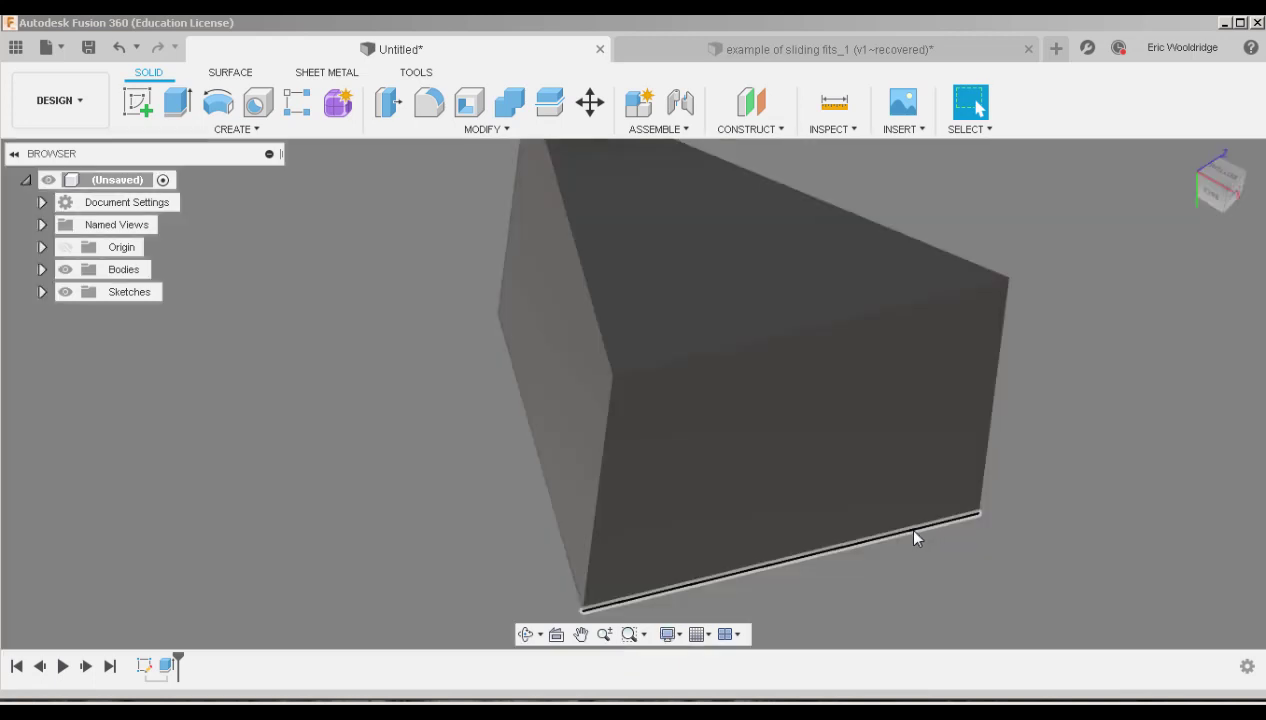
mouse_move(913, 530)
shift+middle_down()
mouse_move(885, 503)
mouse_move(910, 463)
mouse_move(916, 511)
shift+middle_up()
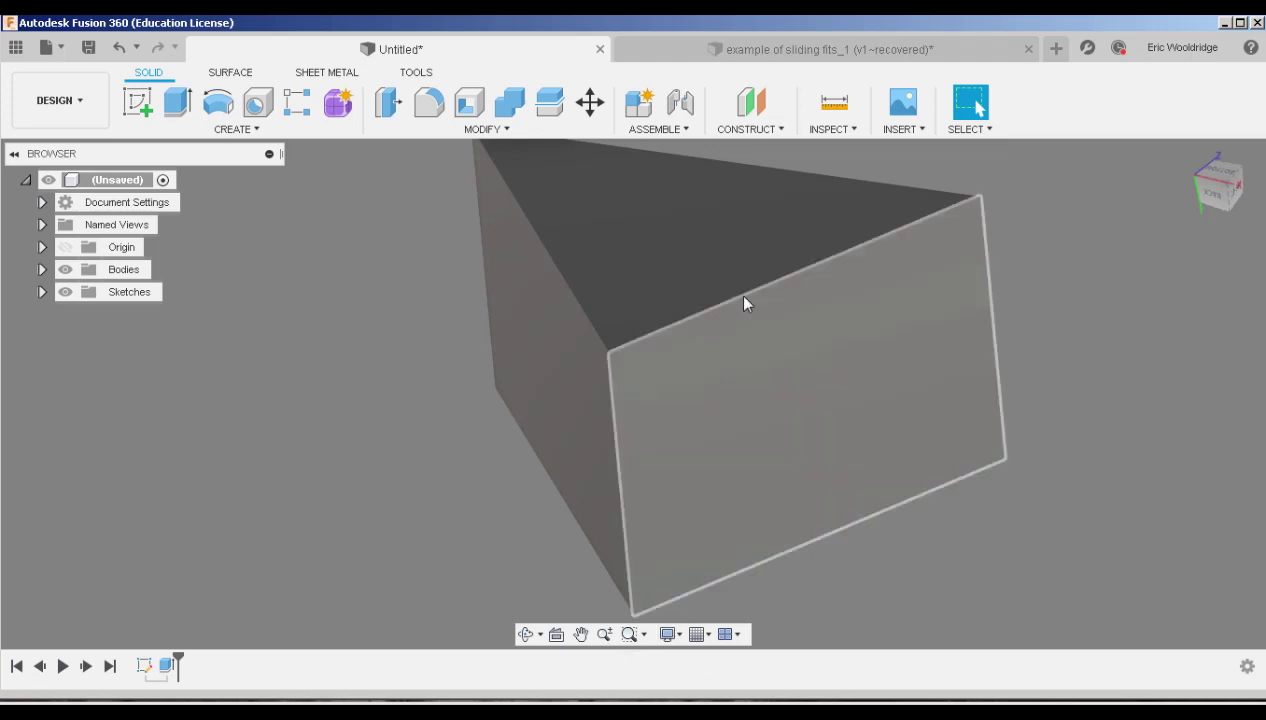
Set the display environment to Dark Sky and show the prism in the Wireframe visual style
click(673, 640)
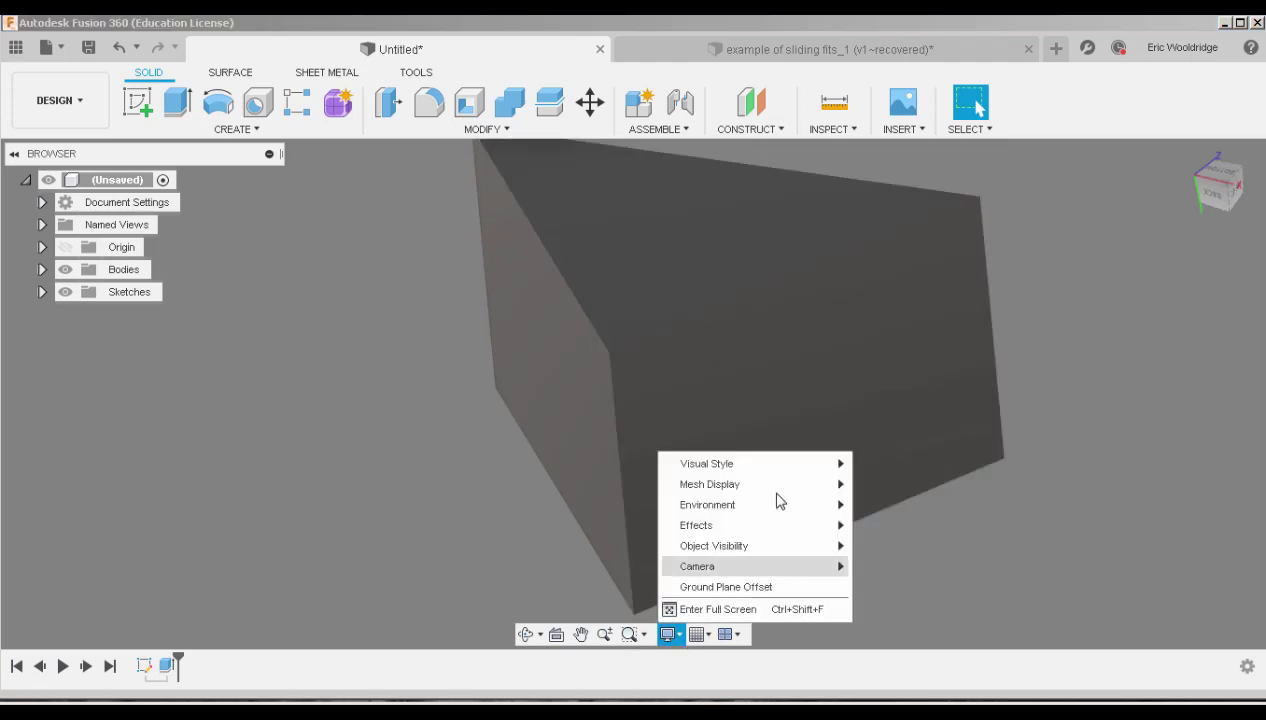
mouse_move(774, 507)
click(896, 508)
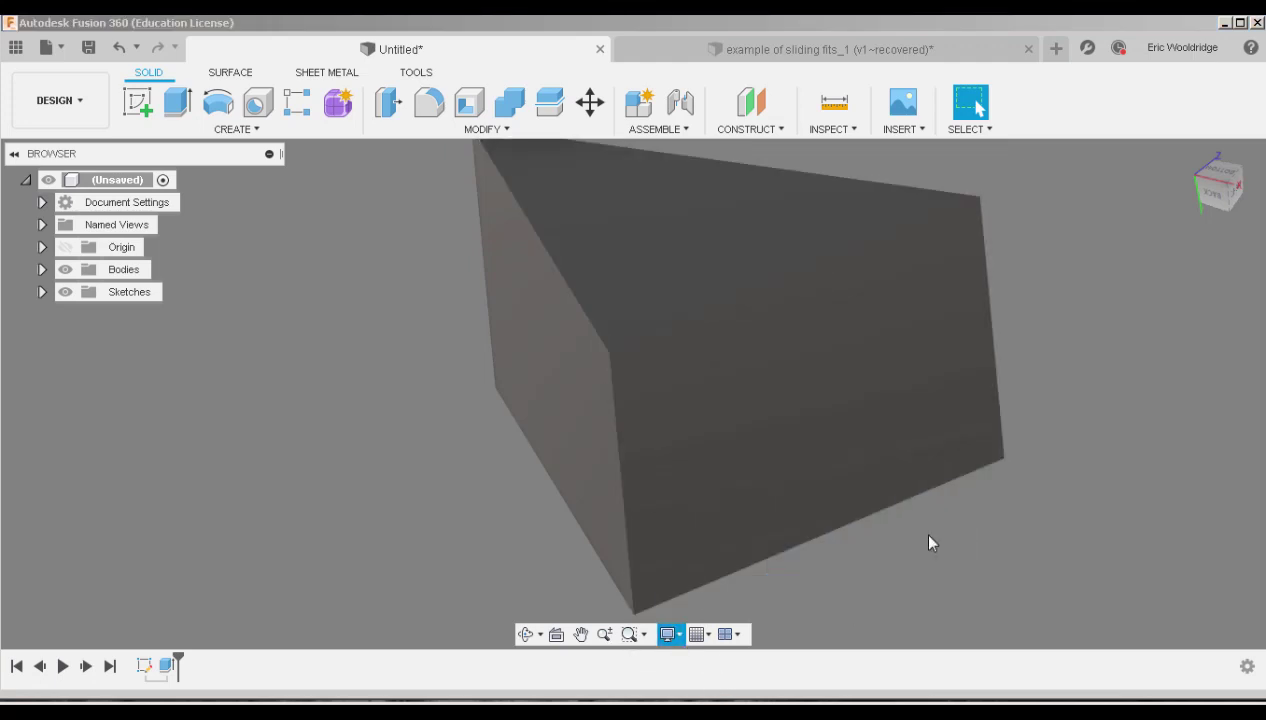
mouse_move(899, 557)
shift+middle_down()
mouse_move(903, 456)
mouse_move(885, 545)
shift+middle_up()
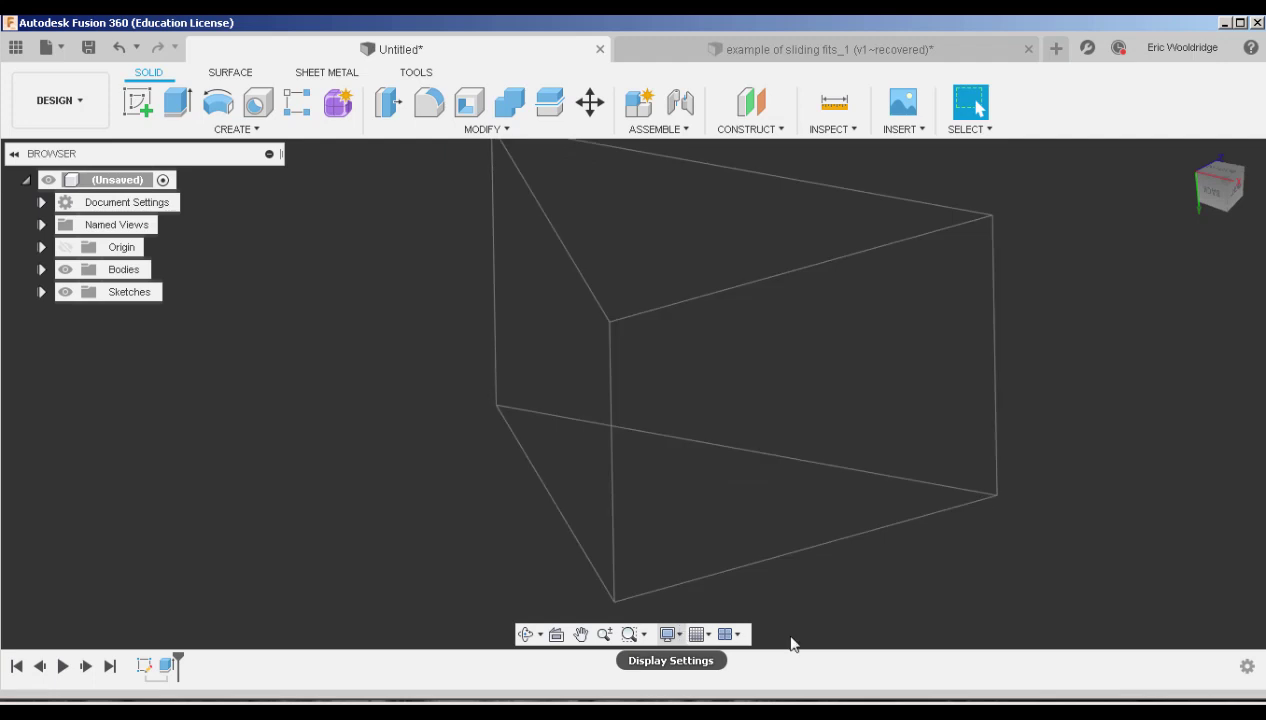
mouse_move(800, 460)
shift+middle_down()
mouse_move(820, 418)
mouse_move(884, 478)
mouse_move(961, 497)
mouse_move(1043, 480)
mouse_move(1057, 438)
mouse_move(1048, 411)
mouse_move(913, 415)
mouse_move(850, 395)
mouse_move(749, 322)
mouse_move(667, 370)
mouse_move(613, 331)
mouse_move(826, 412)
mouse_move(760, 460)
mouse_move(690, 600)
shift+middle_up()
Set the display environment back to Photo Booth
click(668, 634)
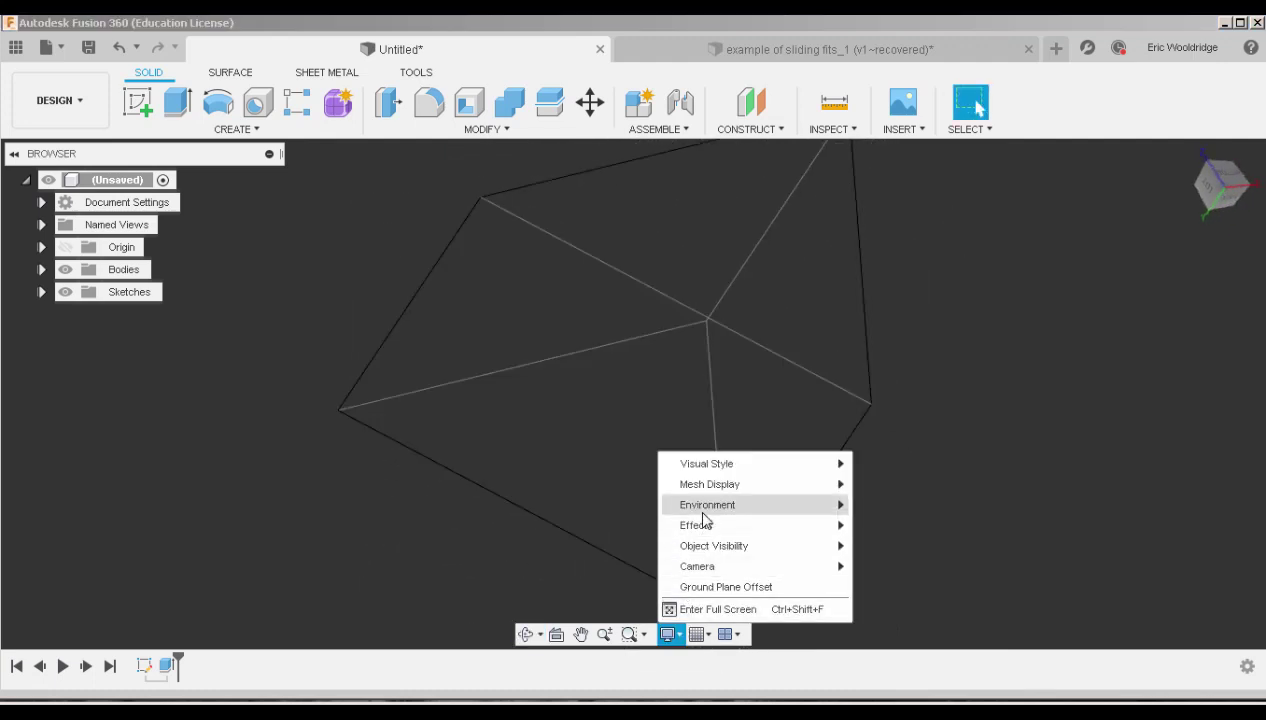
mouse_move(706, 508)
click(896, 552)
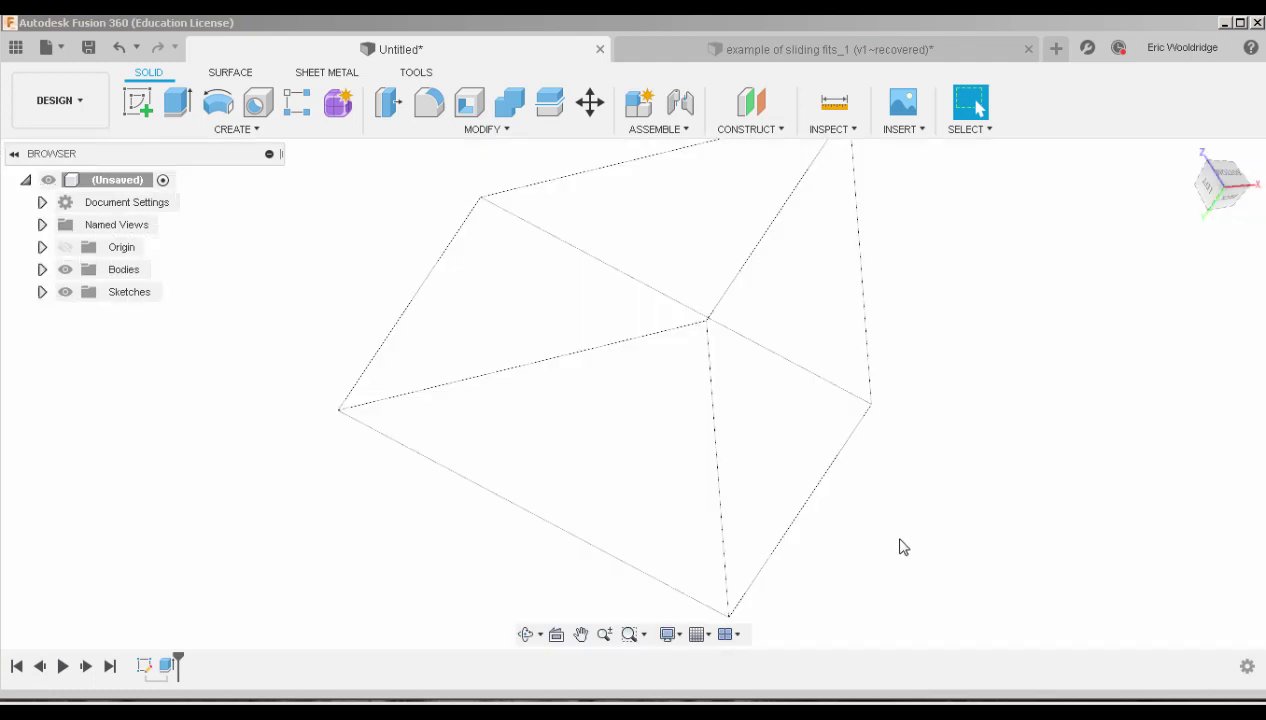
Return the prism to the Shaded visual style and view it from several other angles
shift+middle_drag(919, 529, 783, 452)
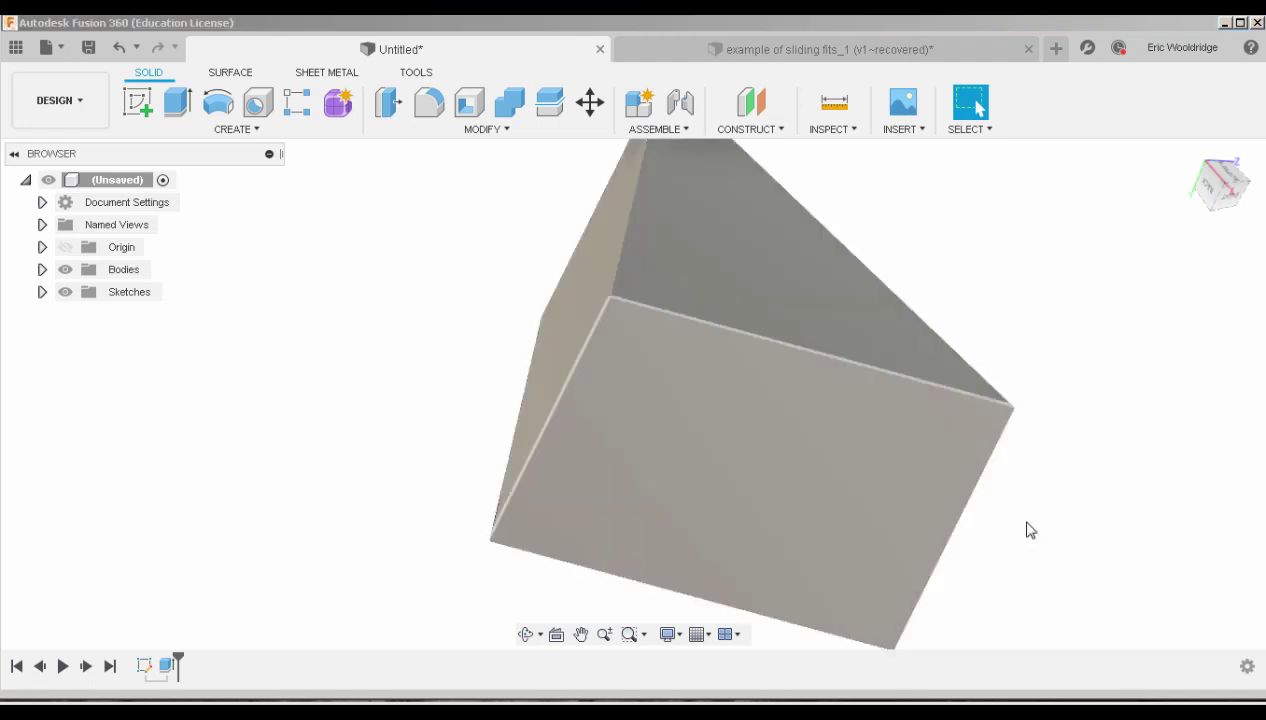
shift+middle_drag(786, 458, 674, 591)
Set the camera to Perspective and orbit around the shaded prism to see the projection's effect
click(667, 634)
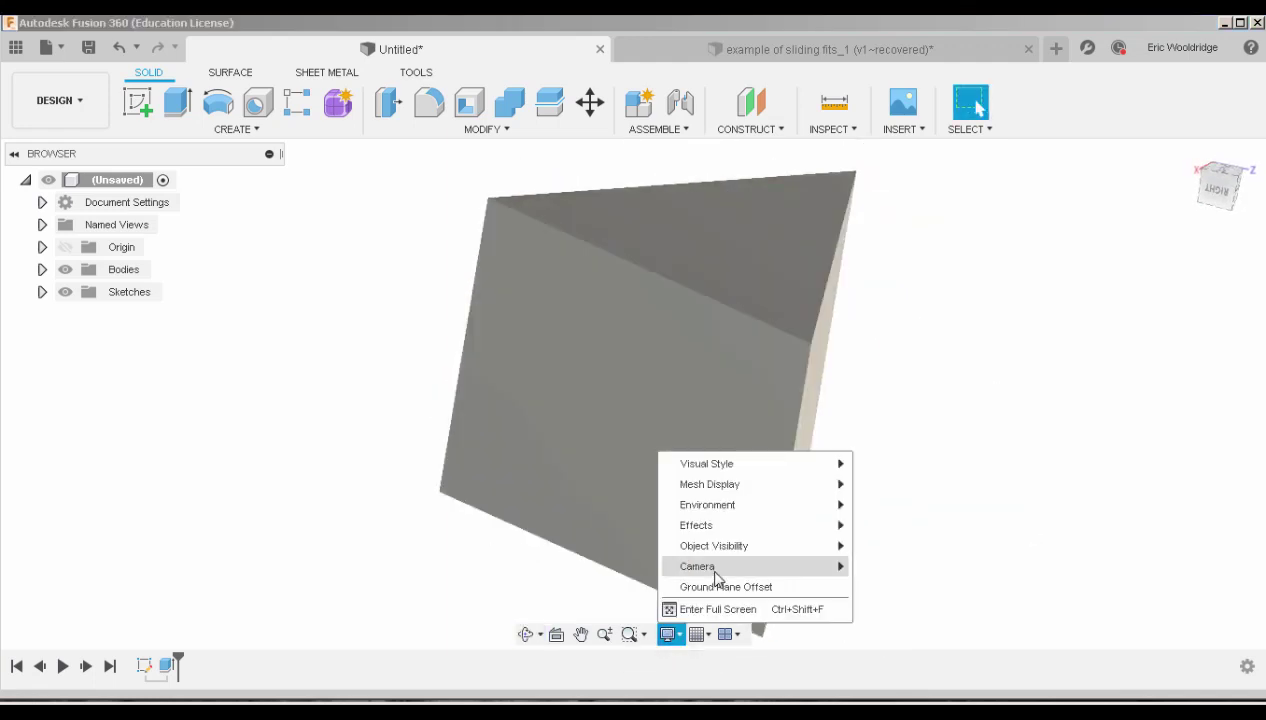
mouse_move(716, 578)
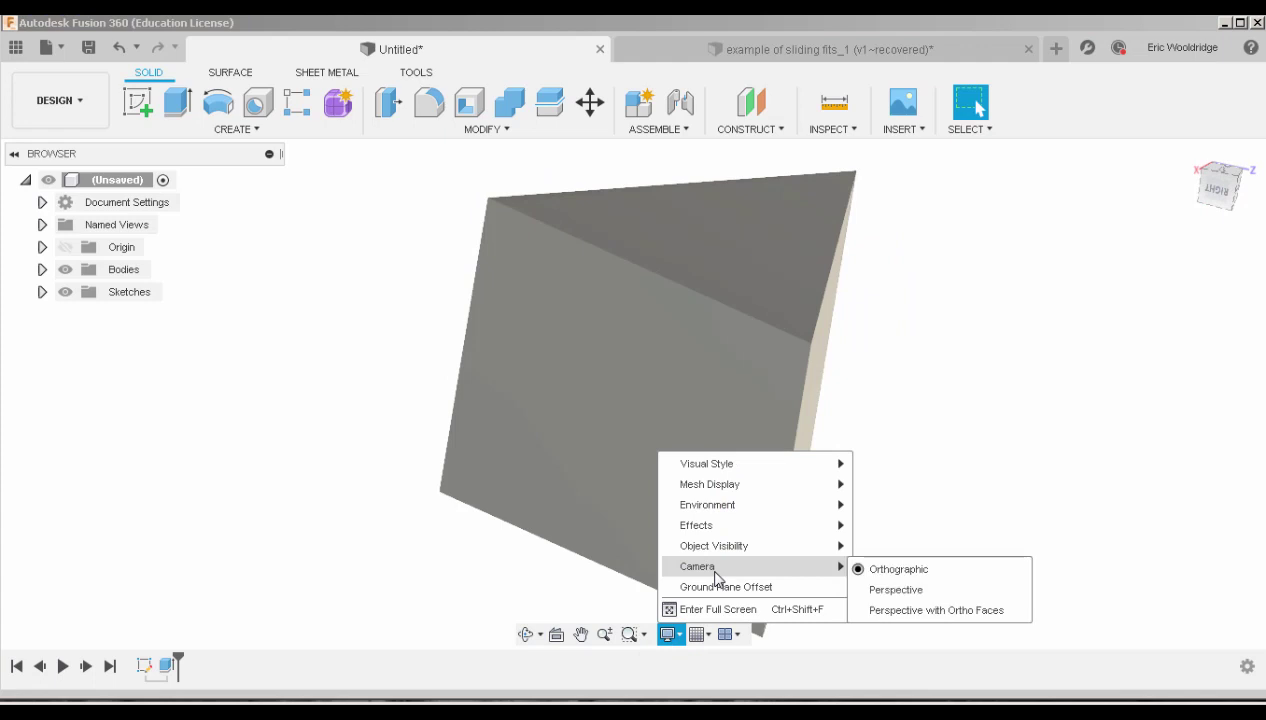
click(896, 591)
shift+middle_drag(848, 502, 858, 540)
Switch the camera to Perspective with Ortho Faces for the prism view
click(672, 634)
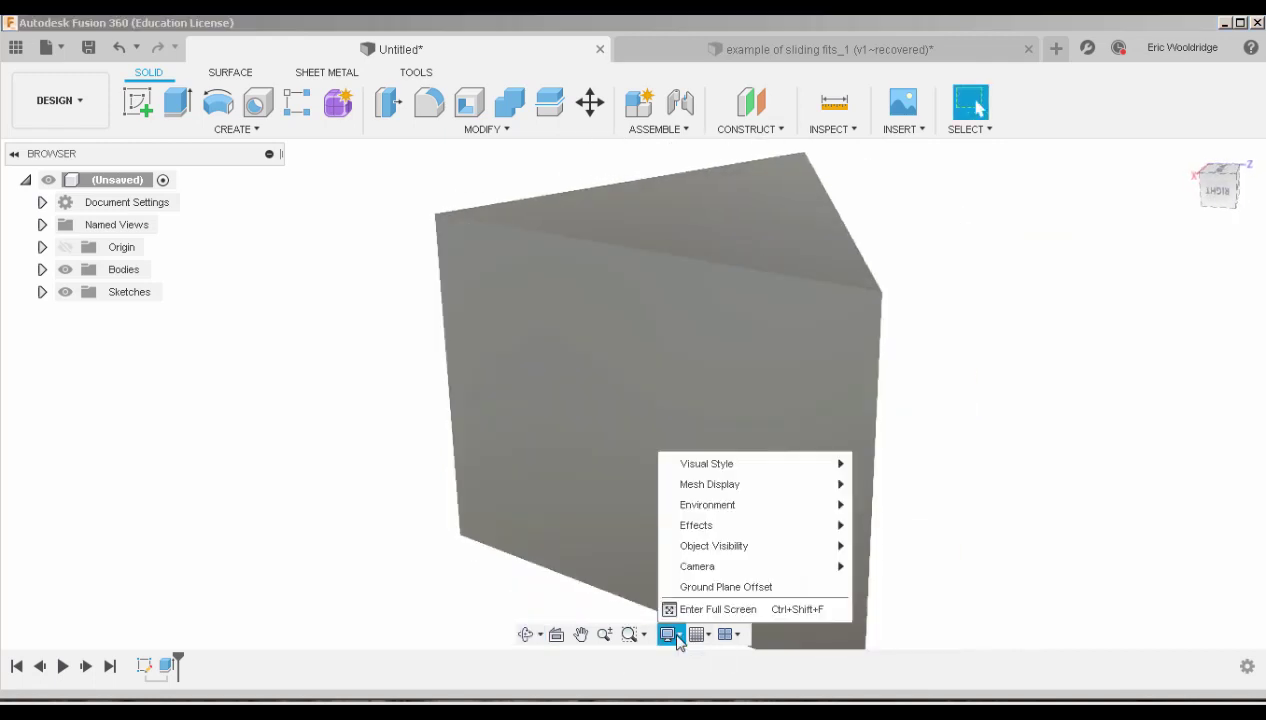
mouse_move(767, 568)
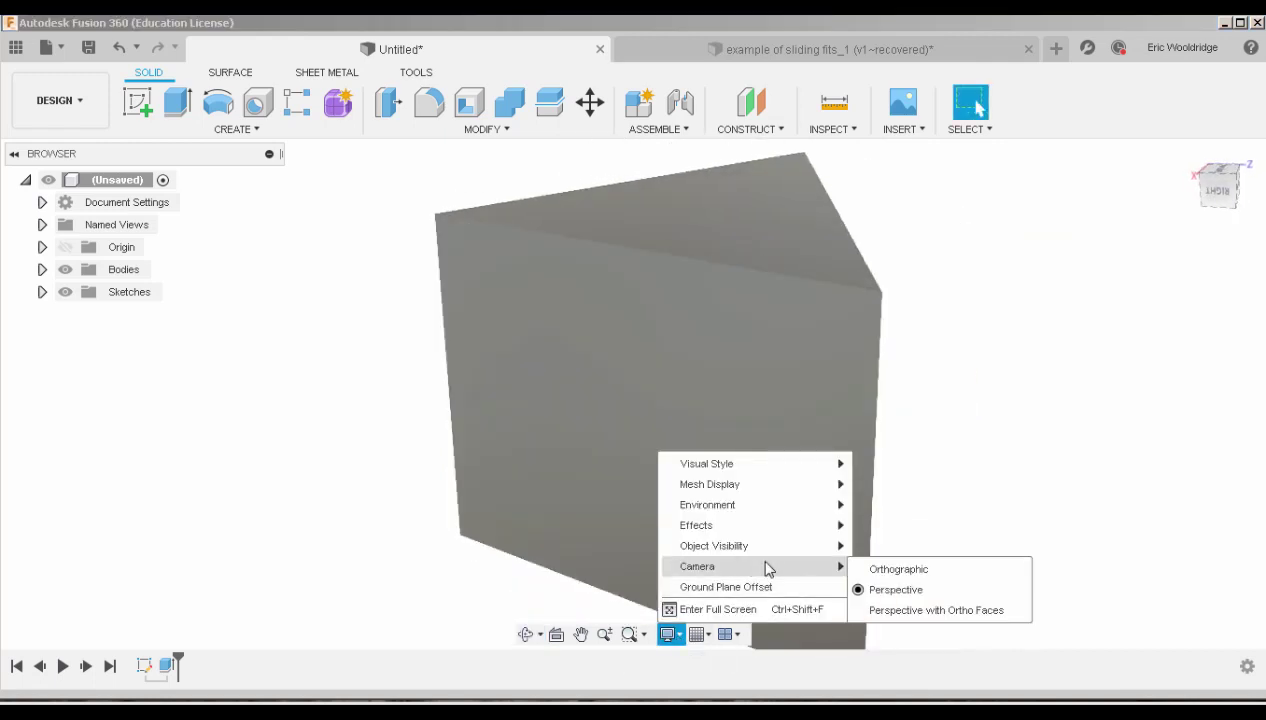
click(883, 611)
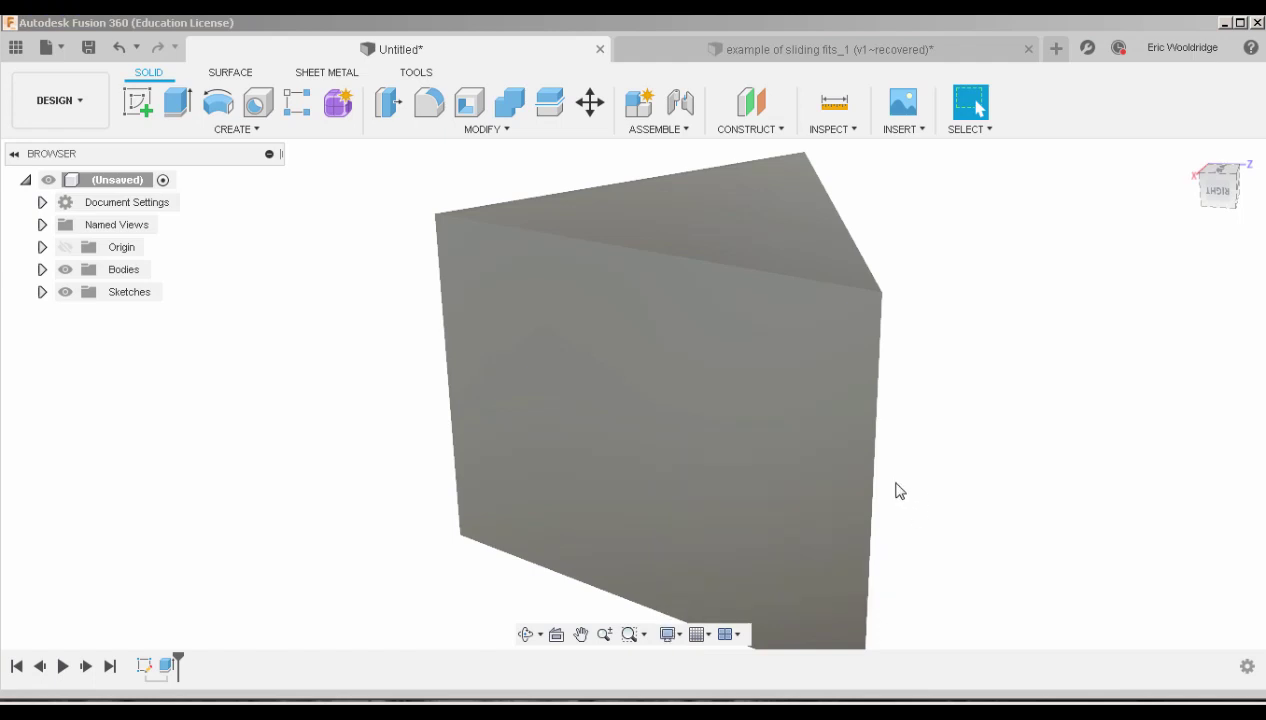
Set the camera back to Orthographic for the prism view
click(668, 637)
mouse_move(718, 570)
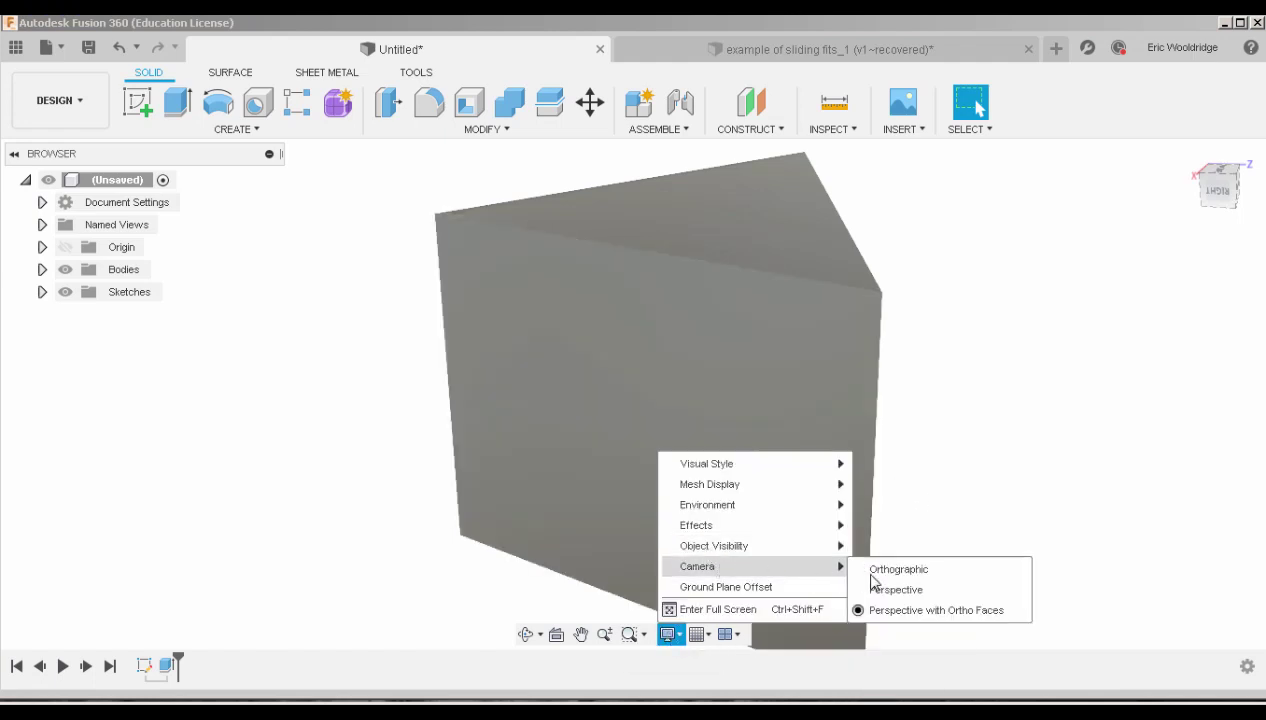
click(878, 566)
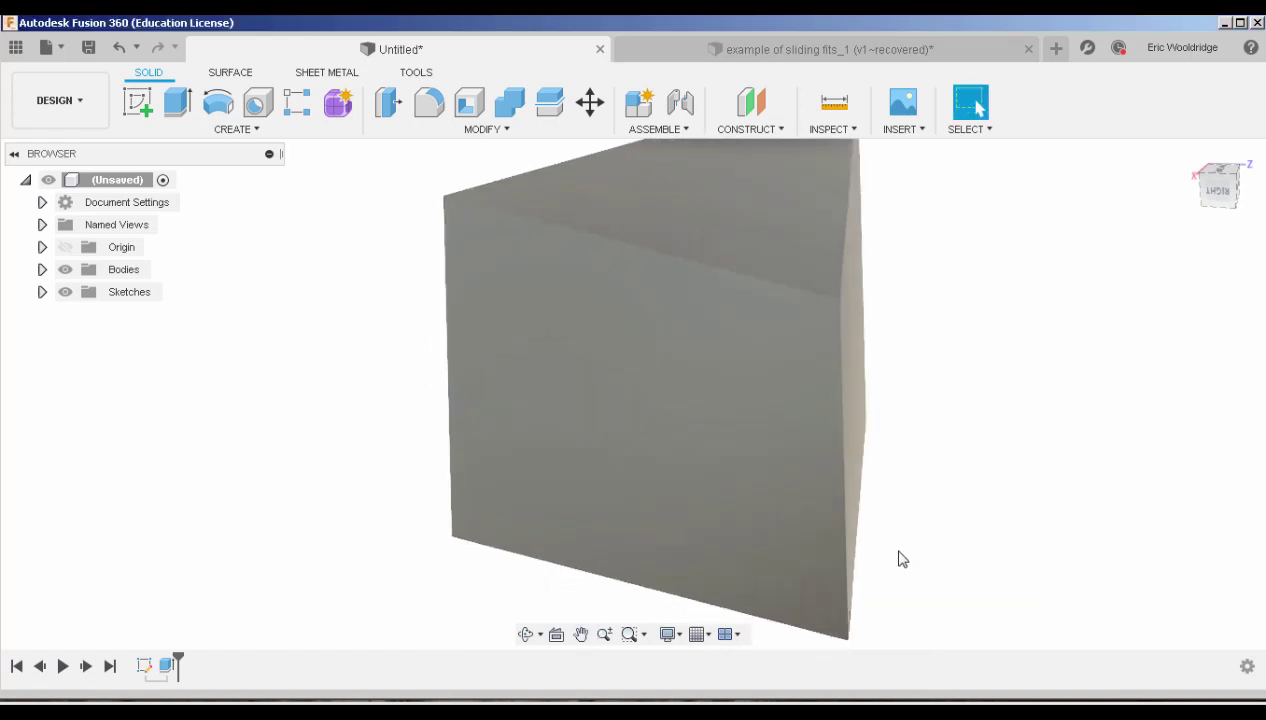
click(668, 634)
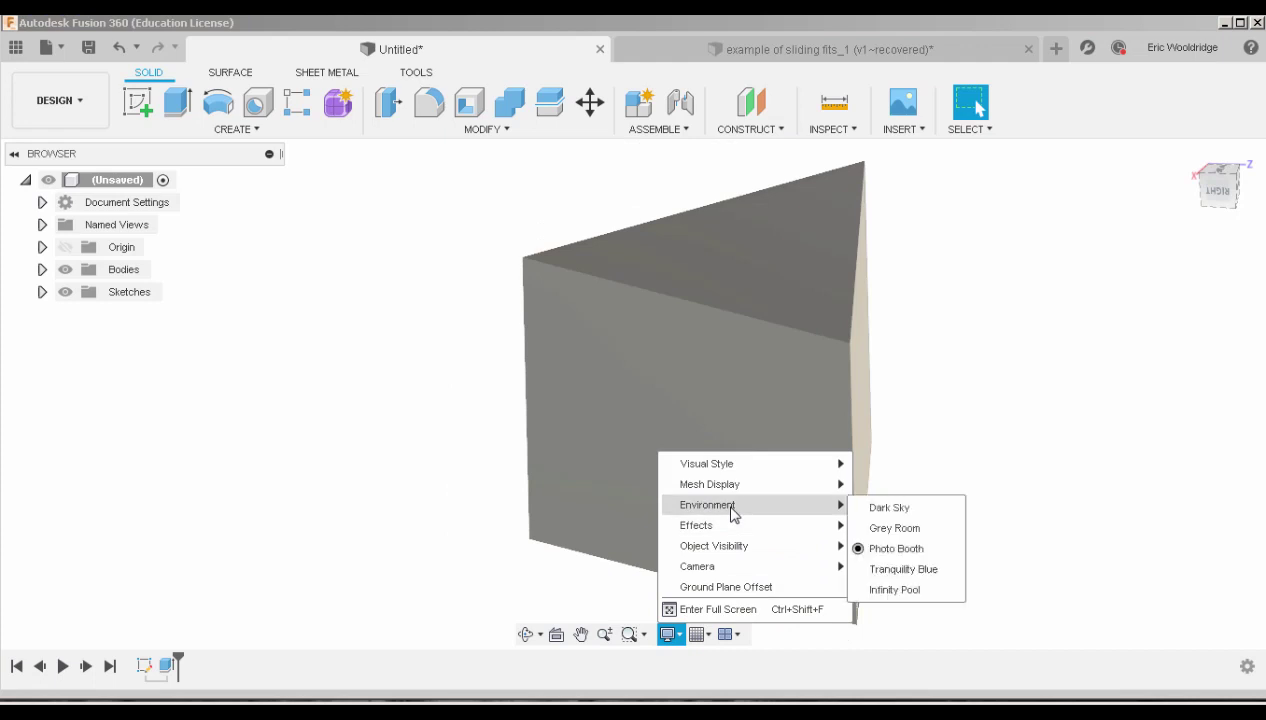
mouse_move(725, 531)
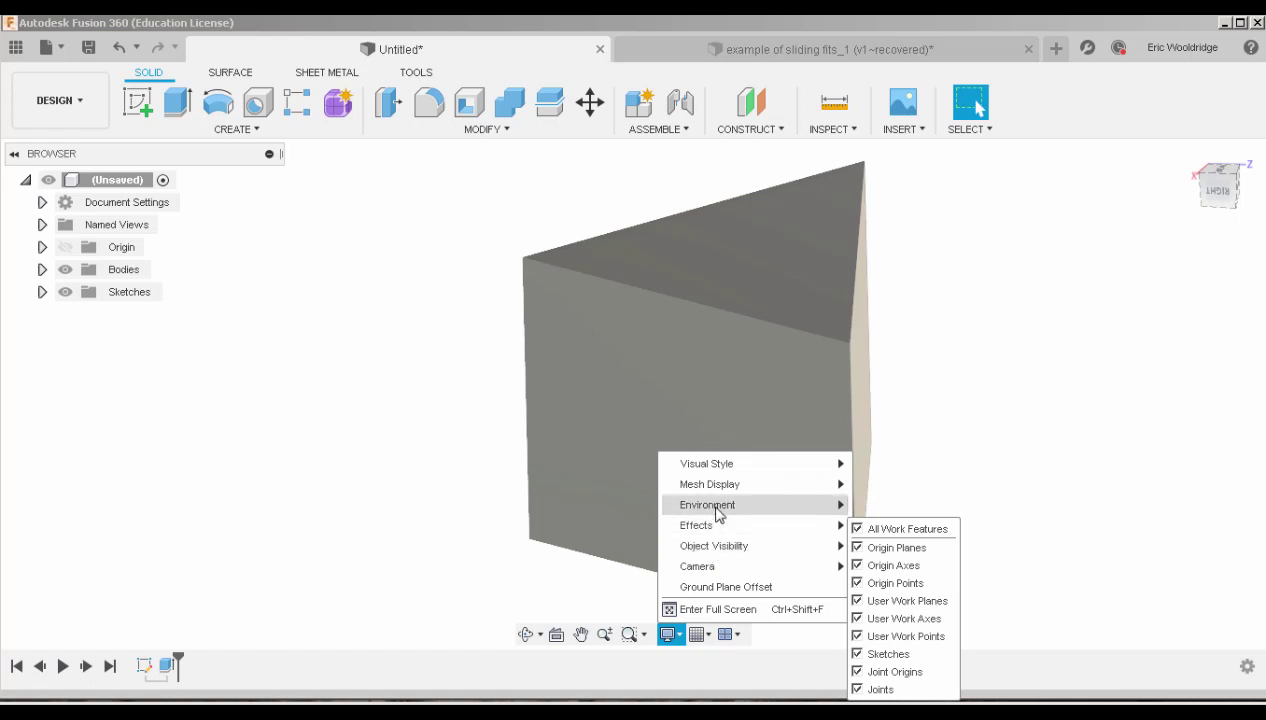
mouse_move(716, 466)
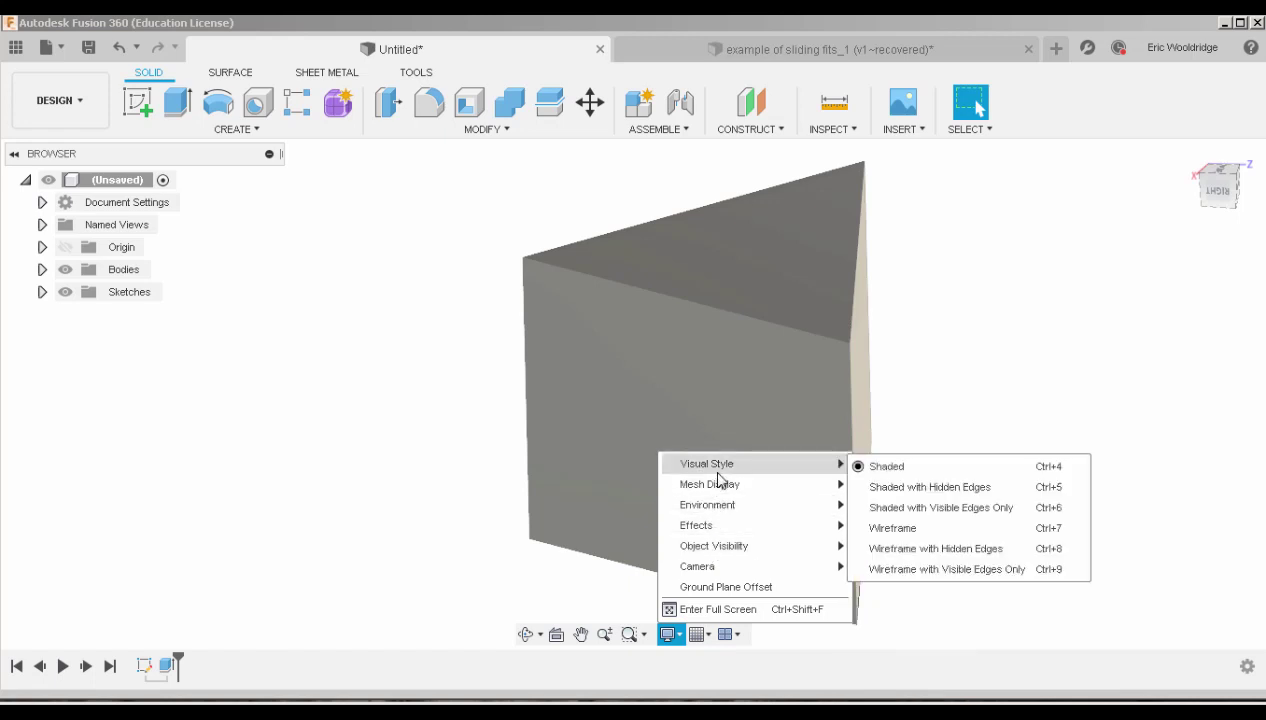